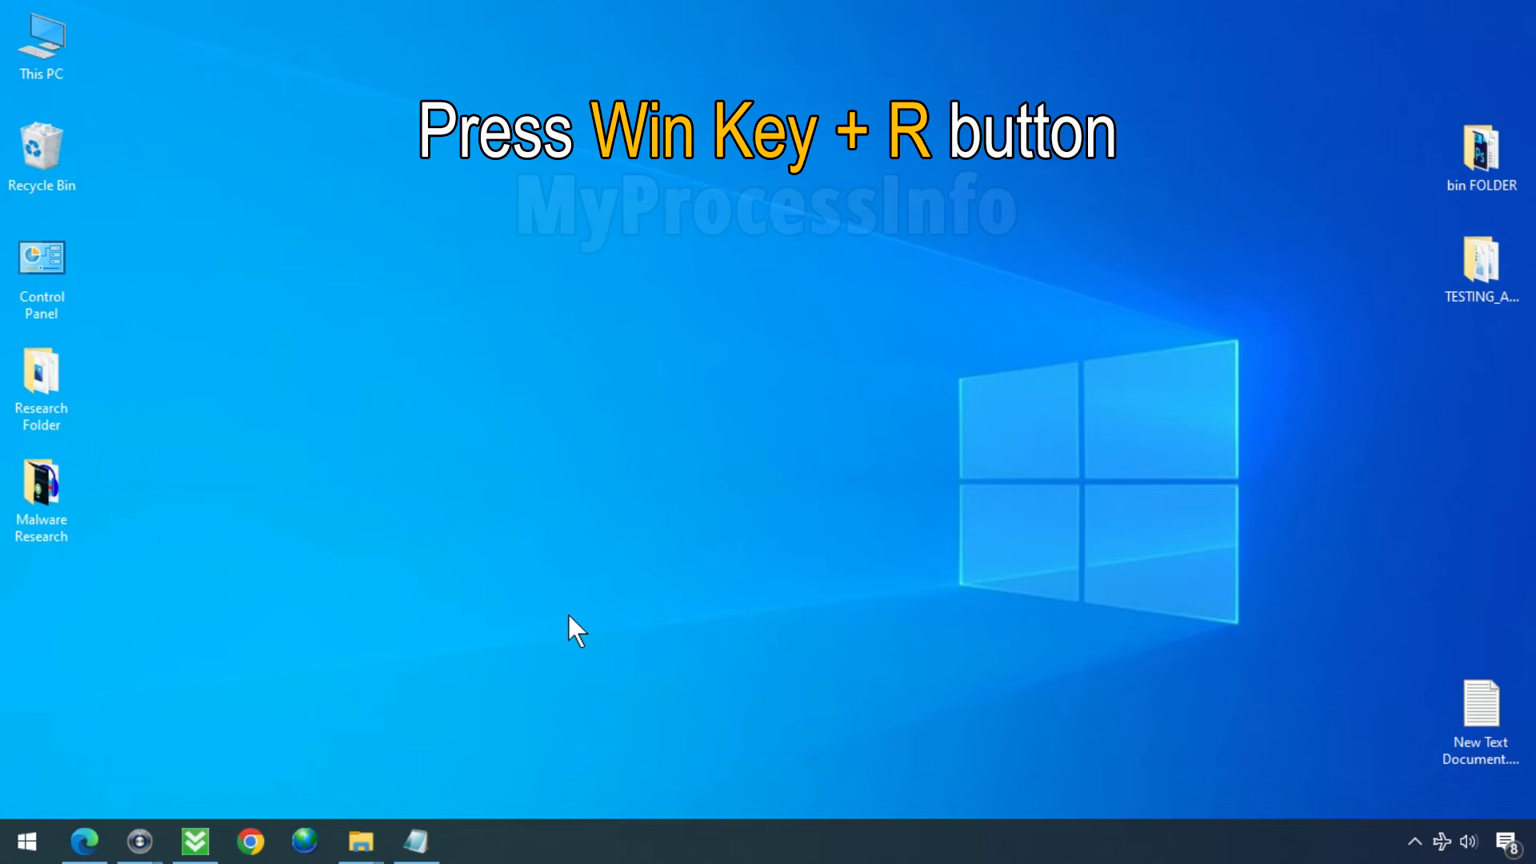
Launch the System Configuration utility by running msconfig.
key("super+r")
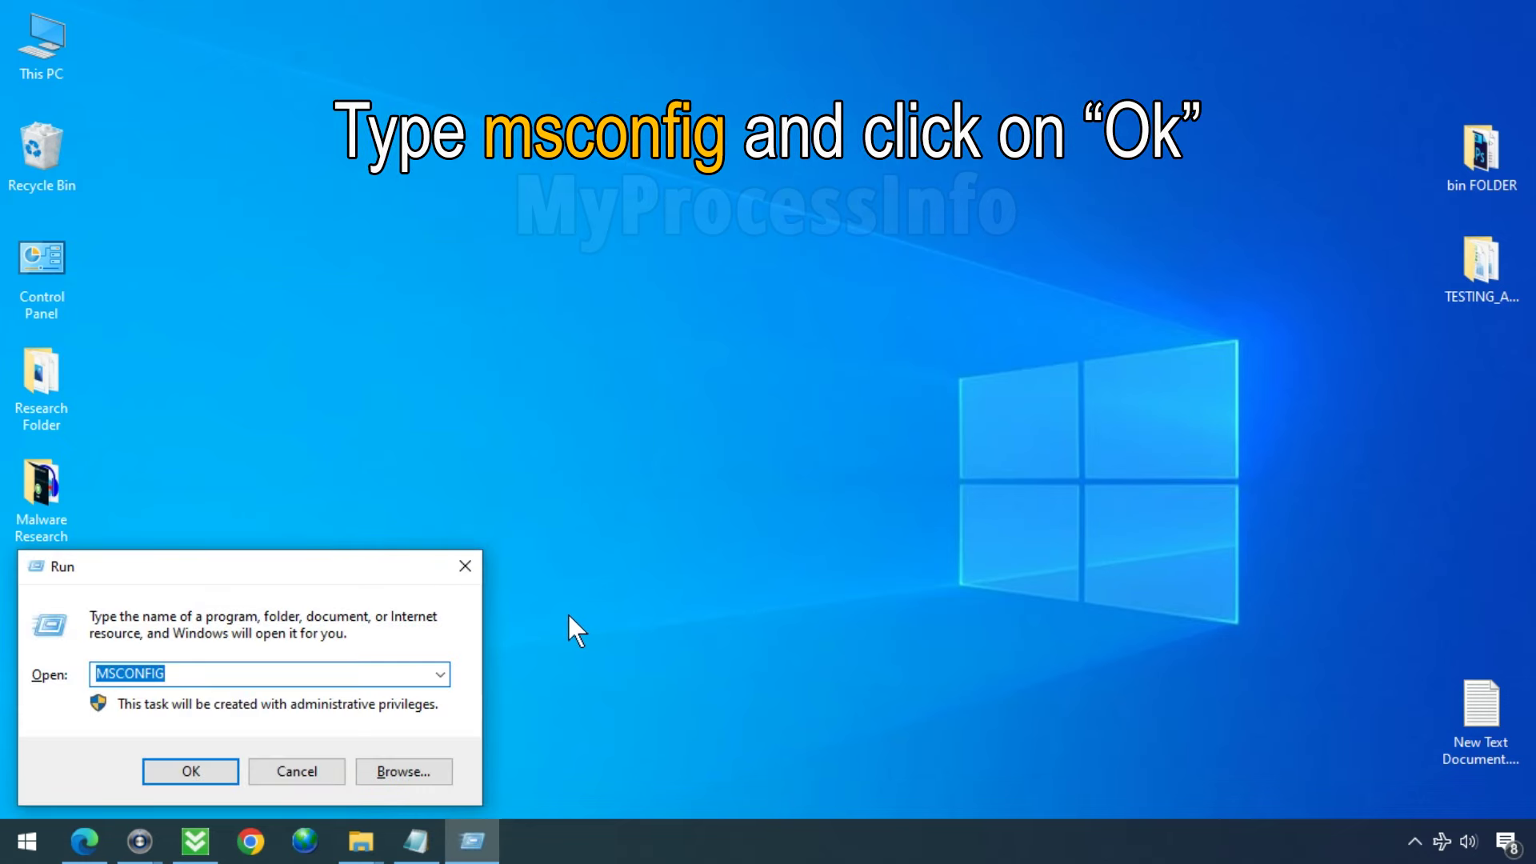
type("MSCONFIG")
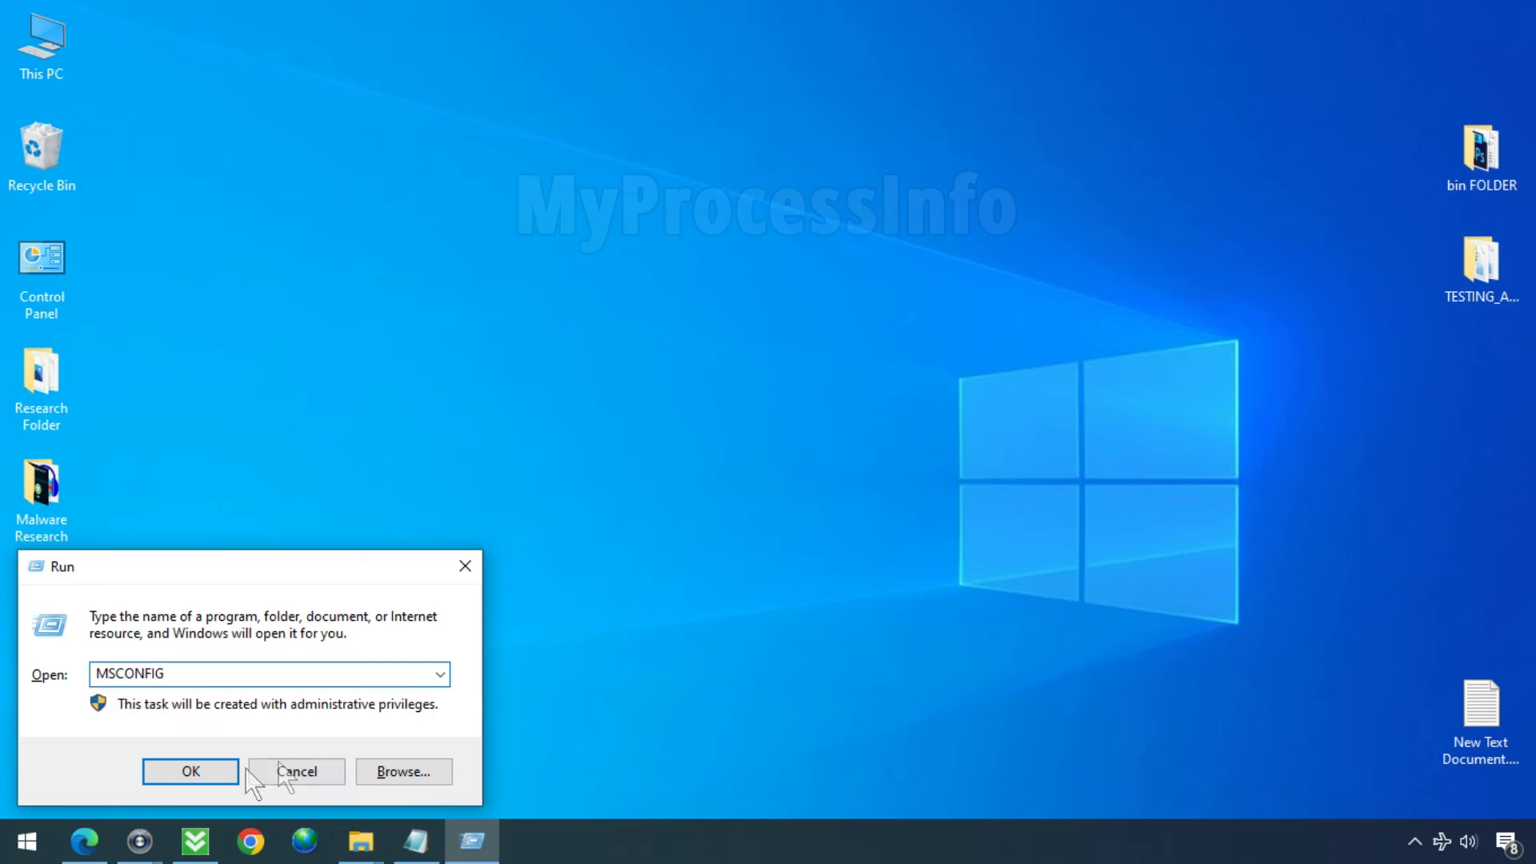
left_click(218, 771)
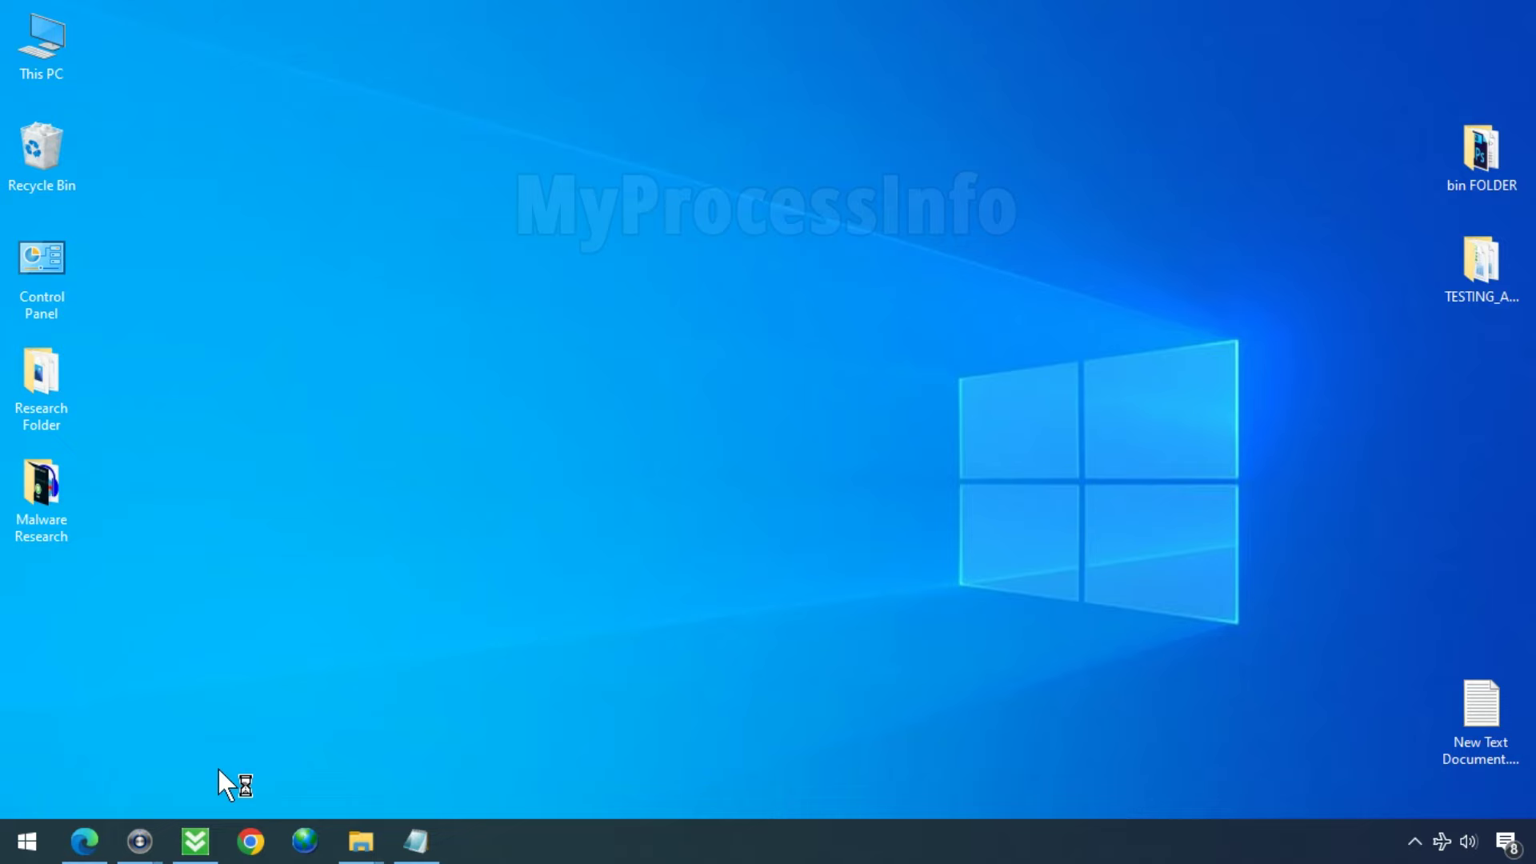
Enable Safe boot with the Minimal option in the boot settings, apply the change and restart the computer.
left_click(533, 245)
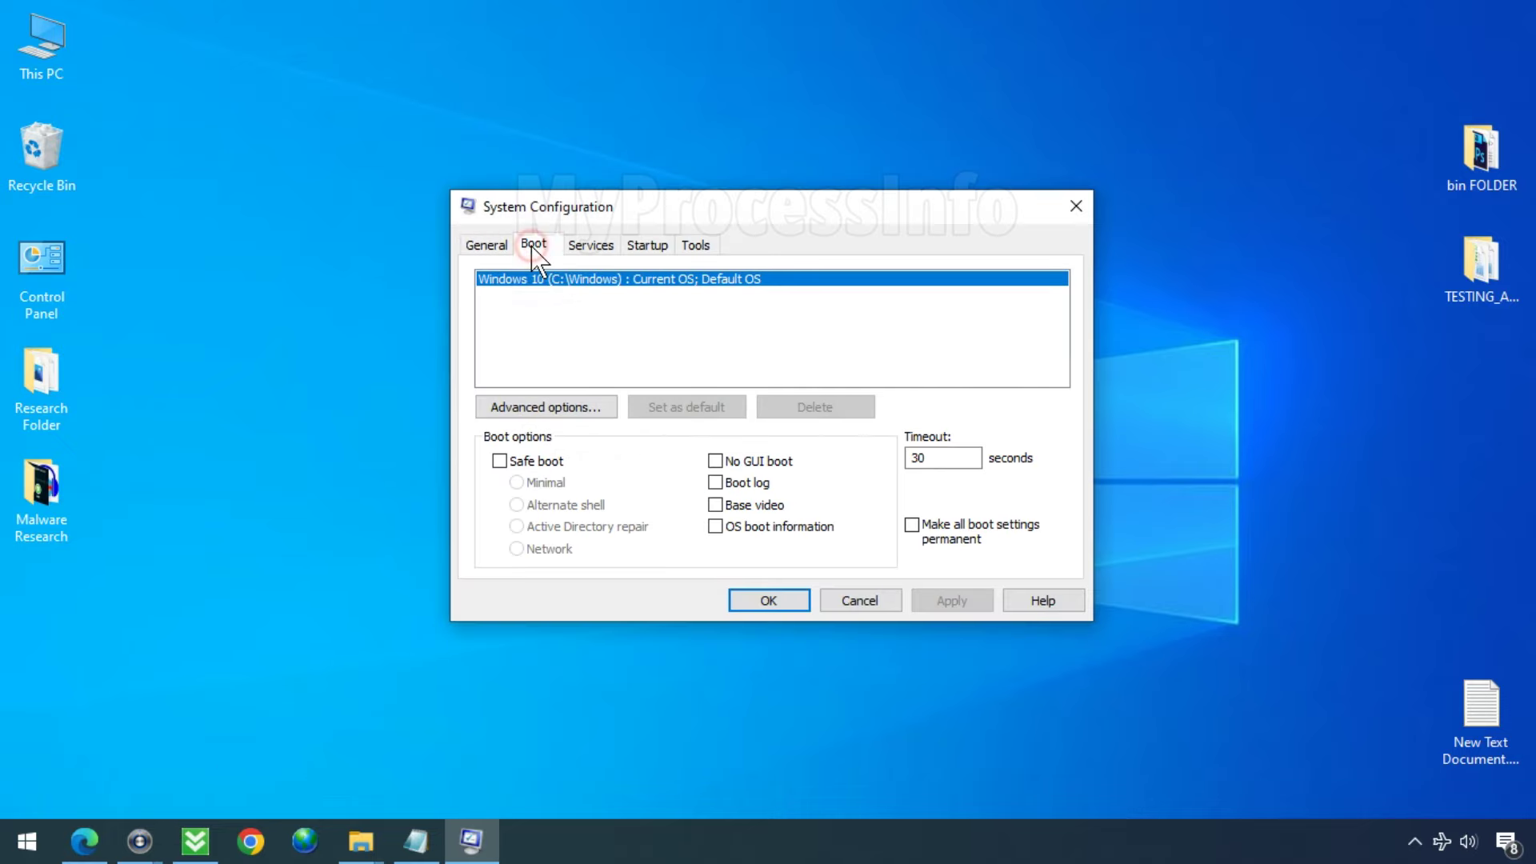
left_click(500, 462)
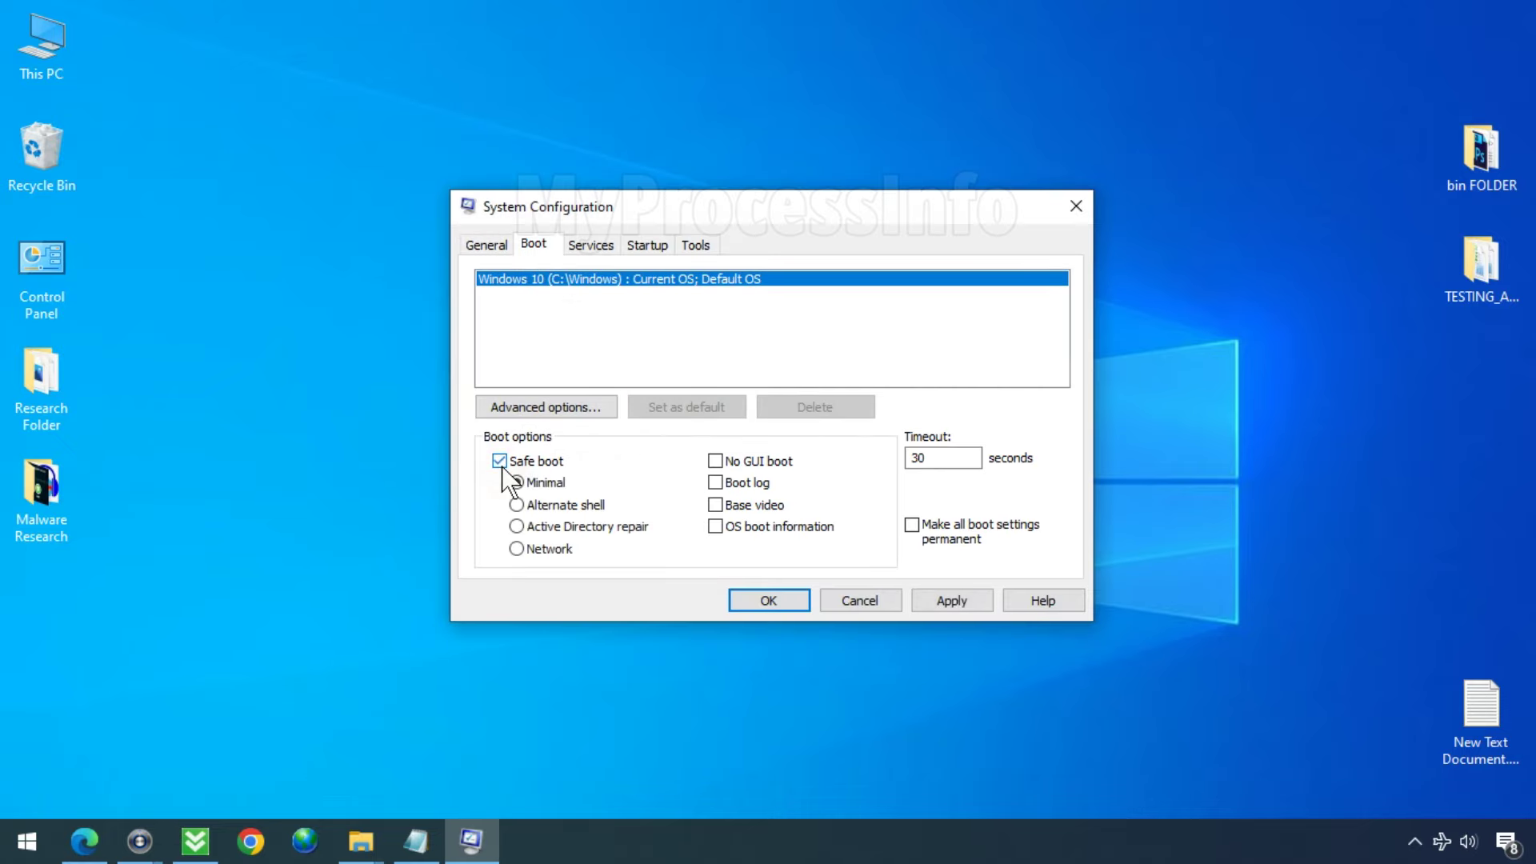
left_click(950, 602)
left_click(778, 594)
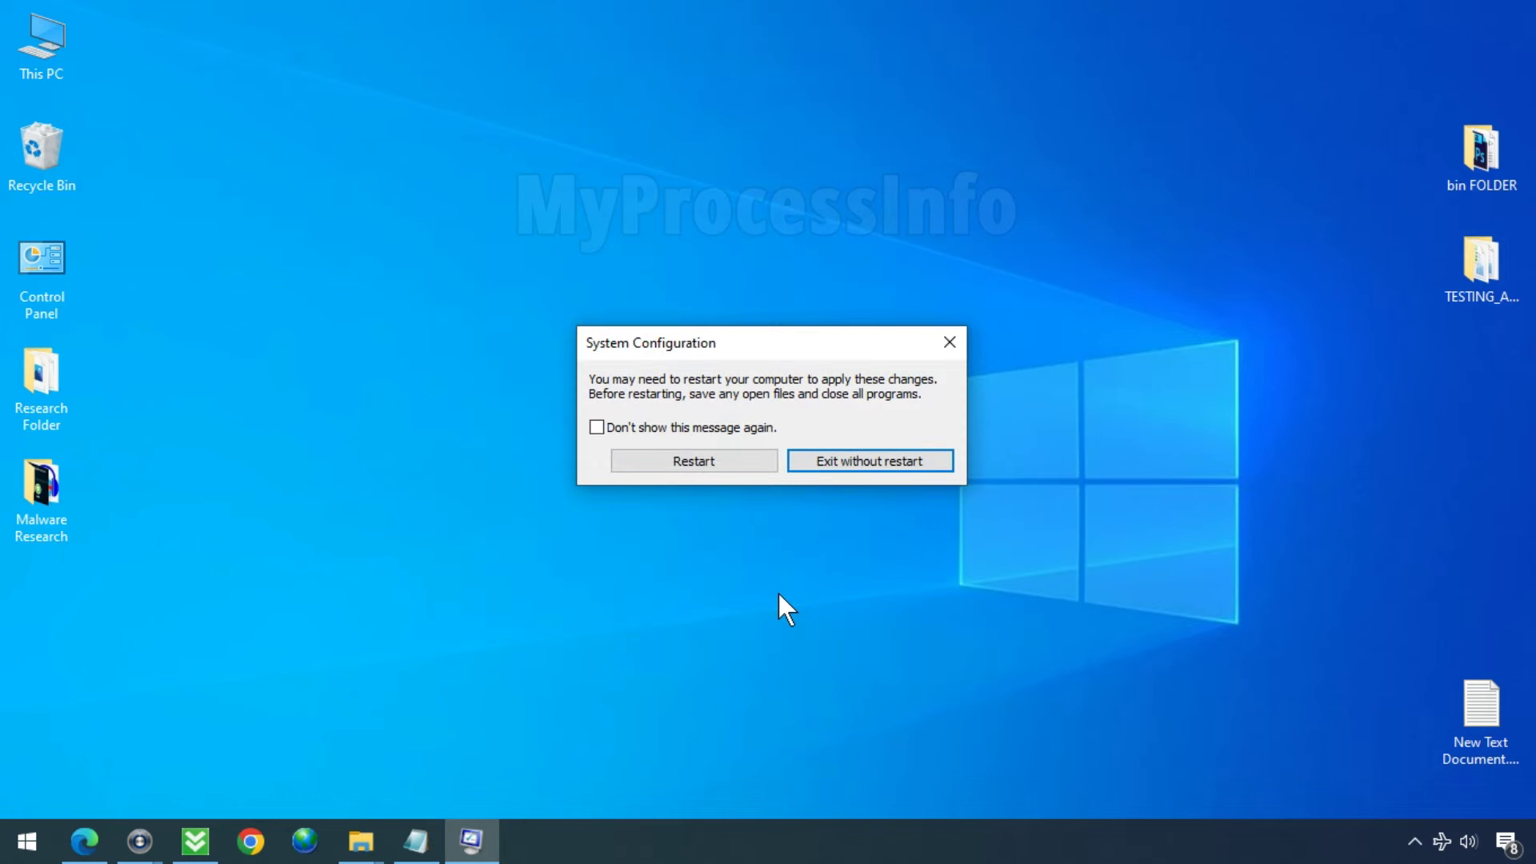
left_click(693, 461)
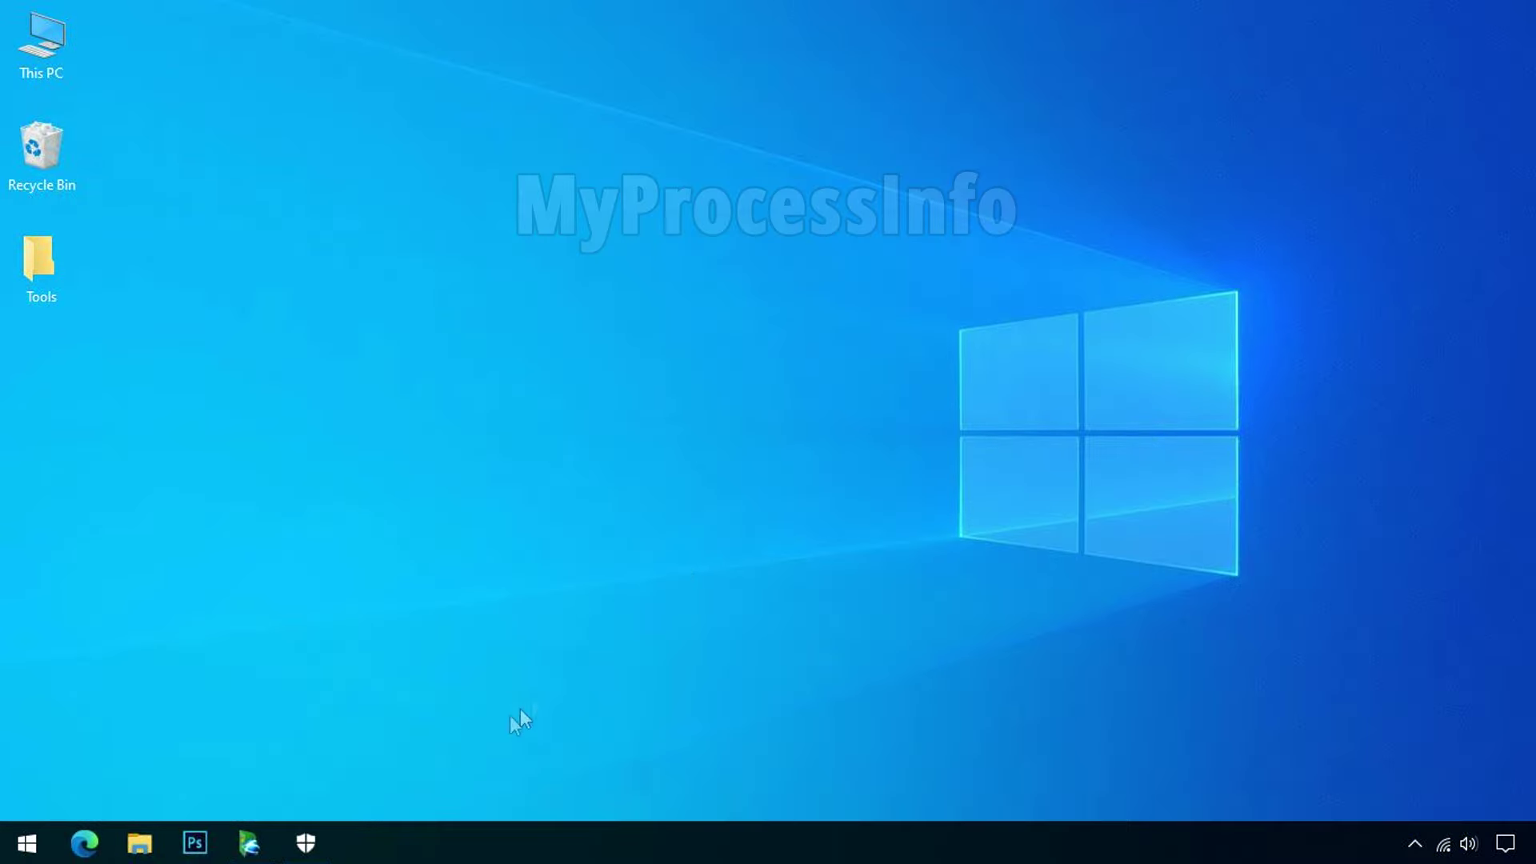
left_click(305, 844)
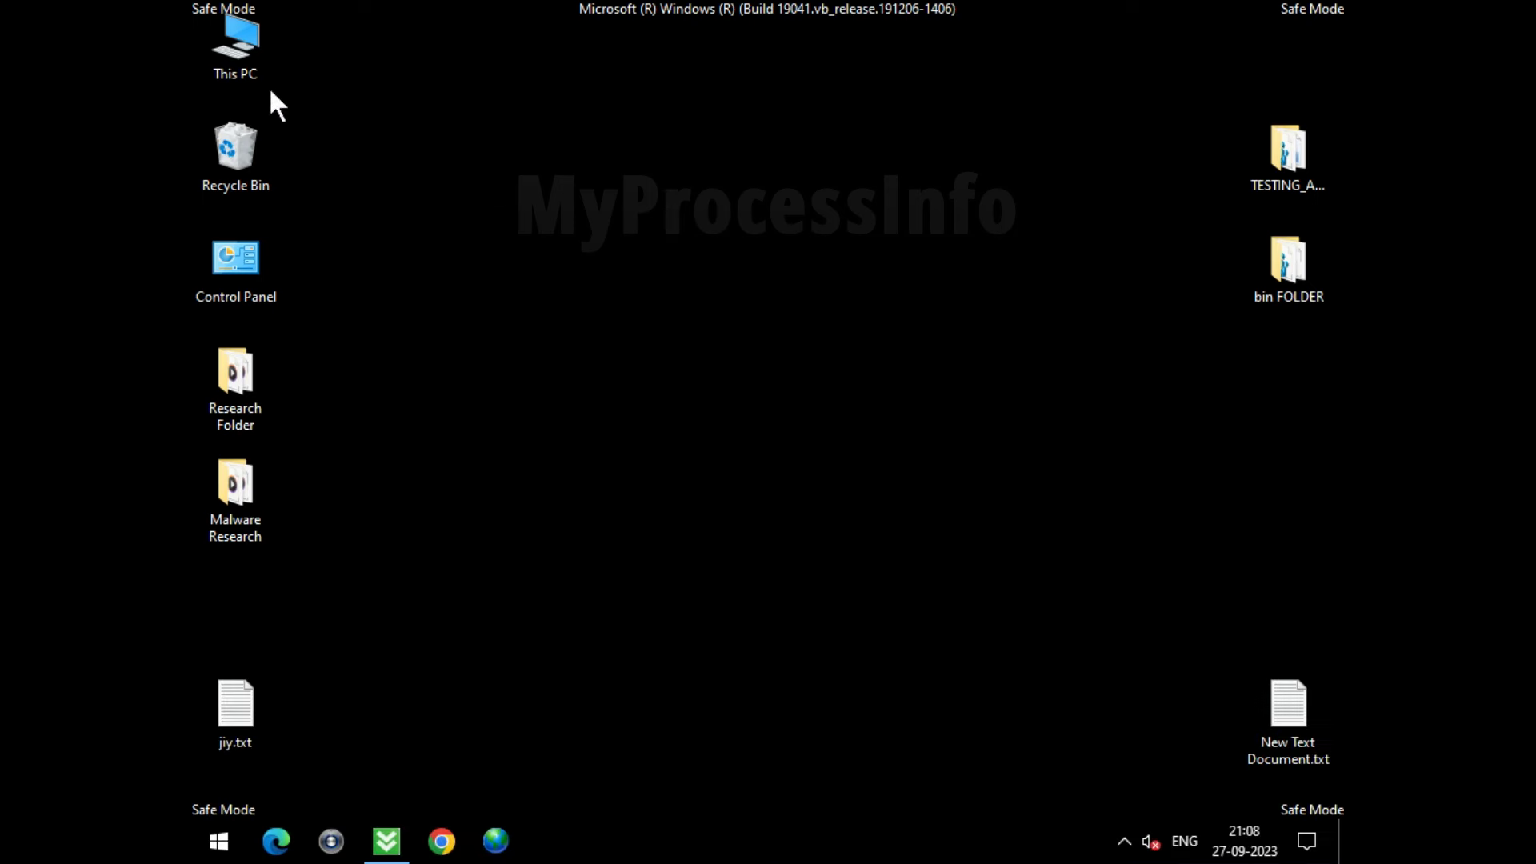
Open the user folder 123 inside Users on Local Disk (C:) in a maximized File Explorer window.
double_click(241, 56)
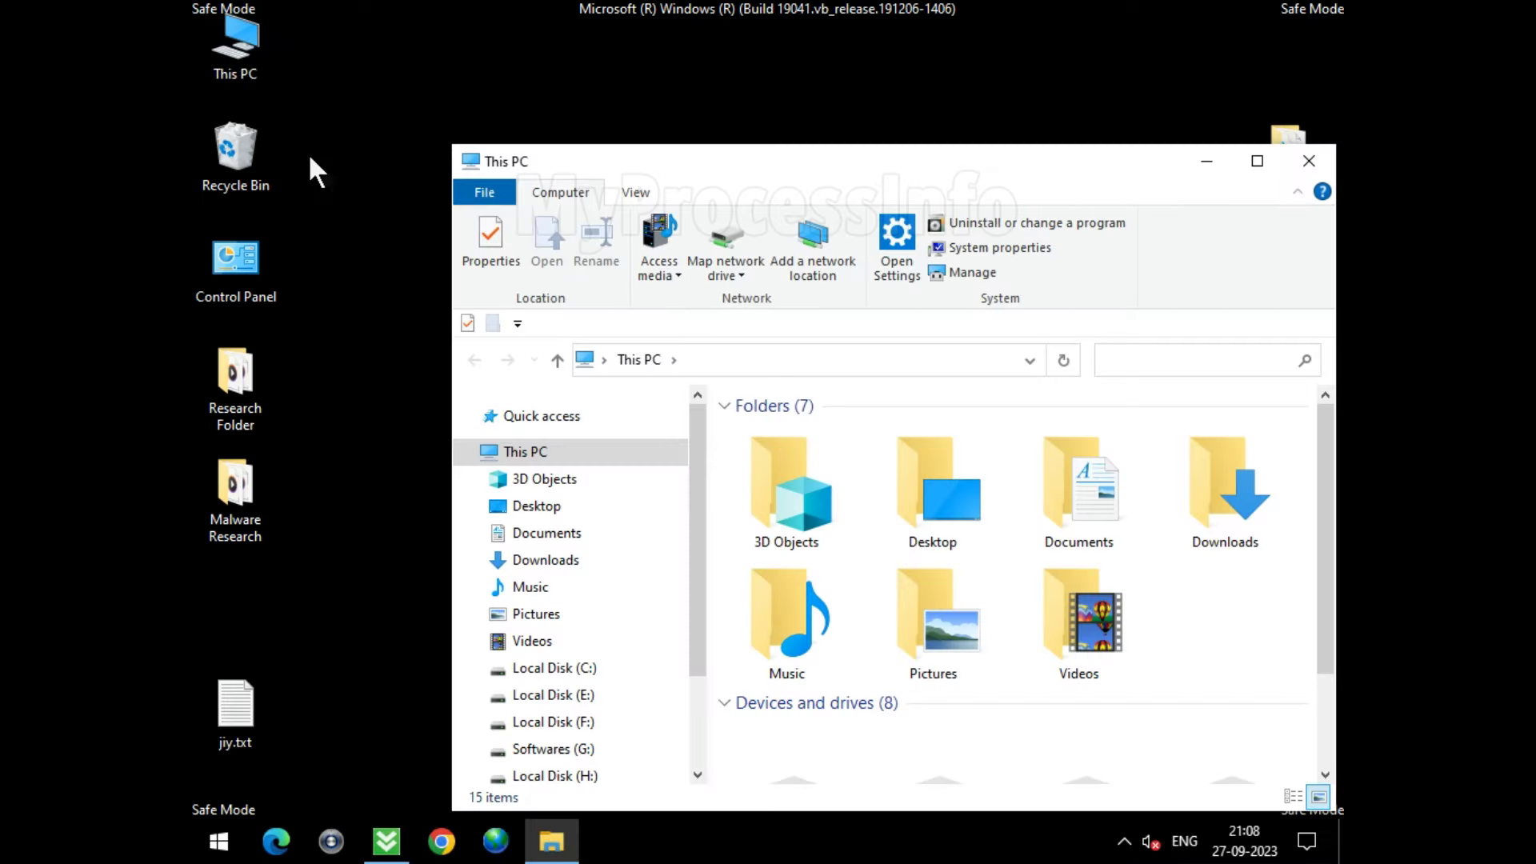
left_click(1257, 163)
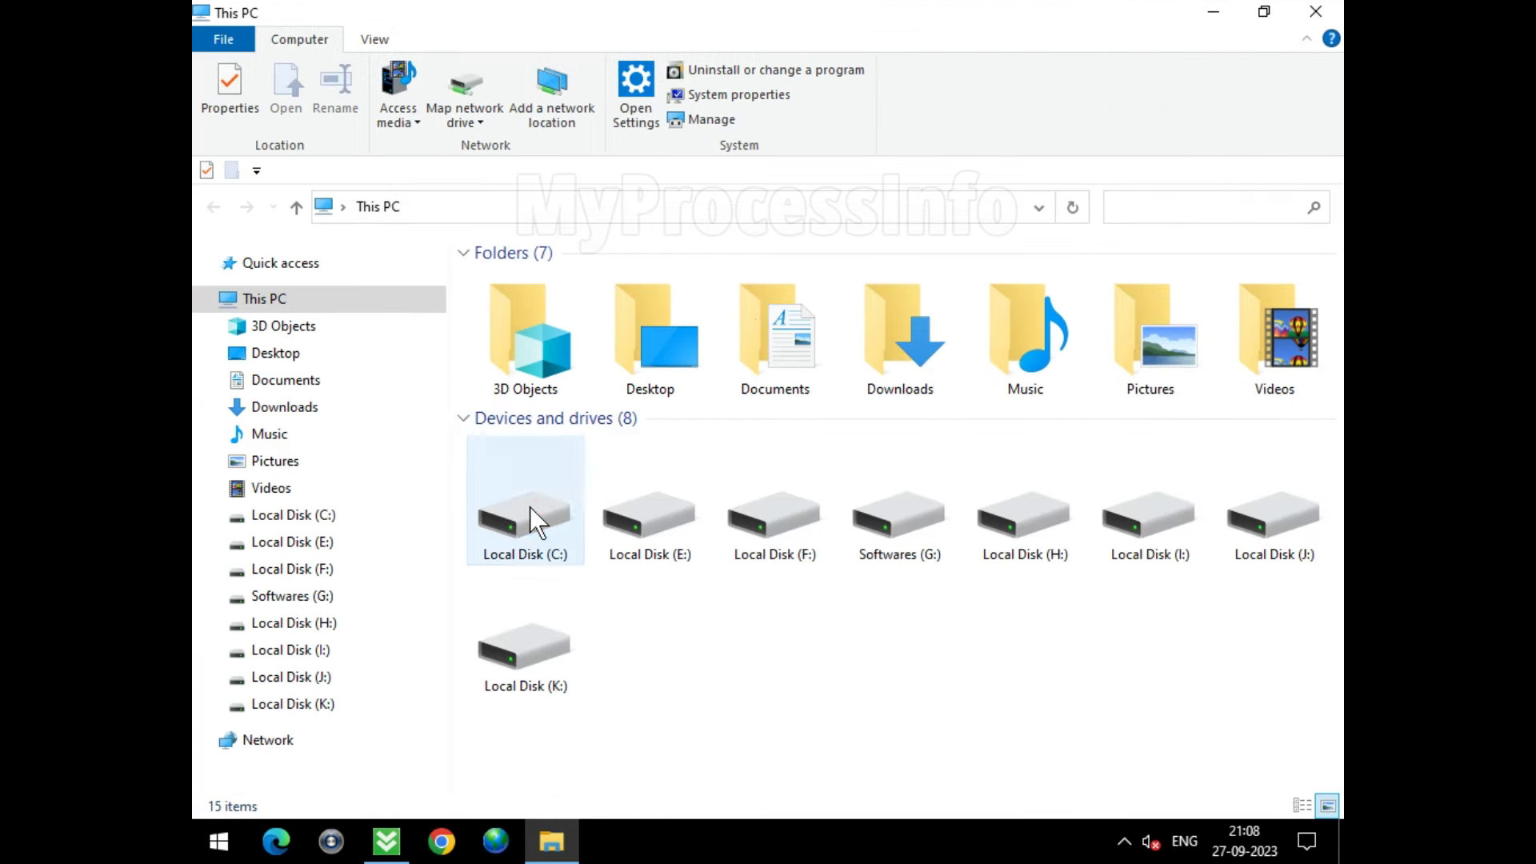
left_click(563, 543)
double_click(564, 542)
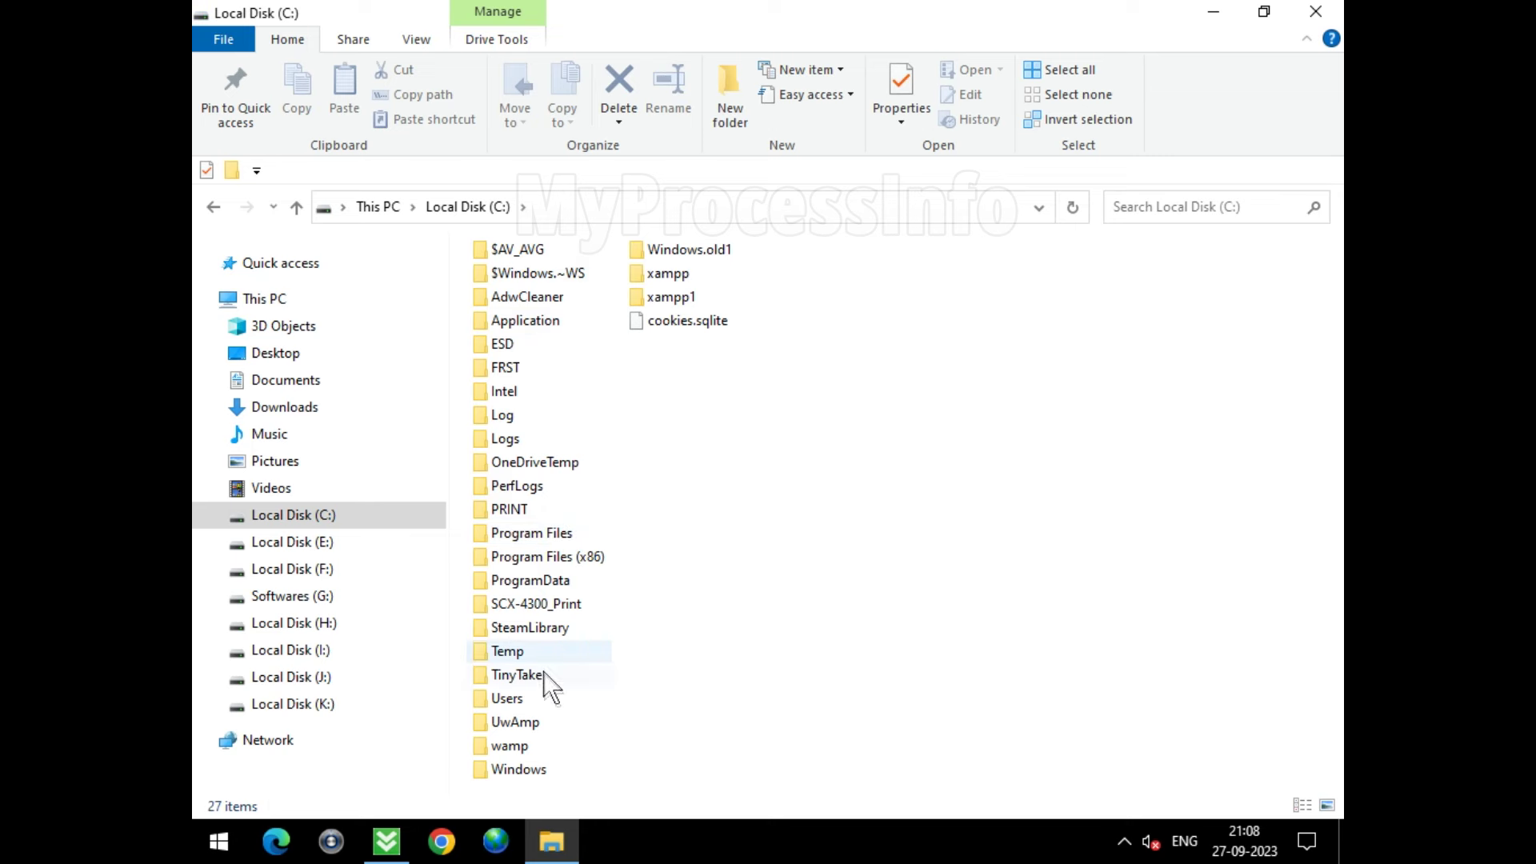
double_click(597, 710)
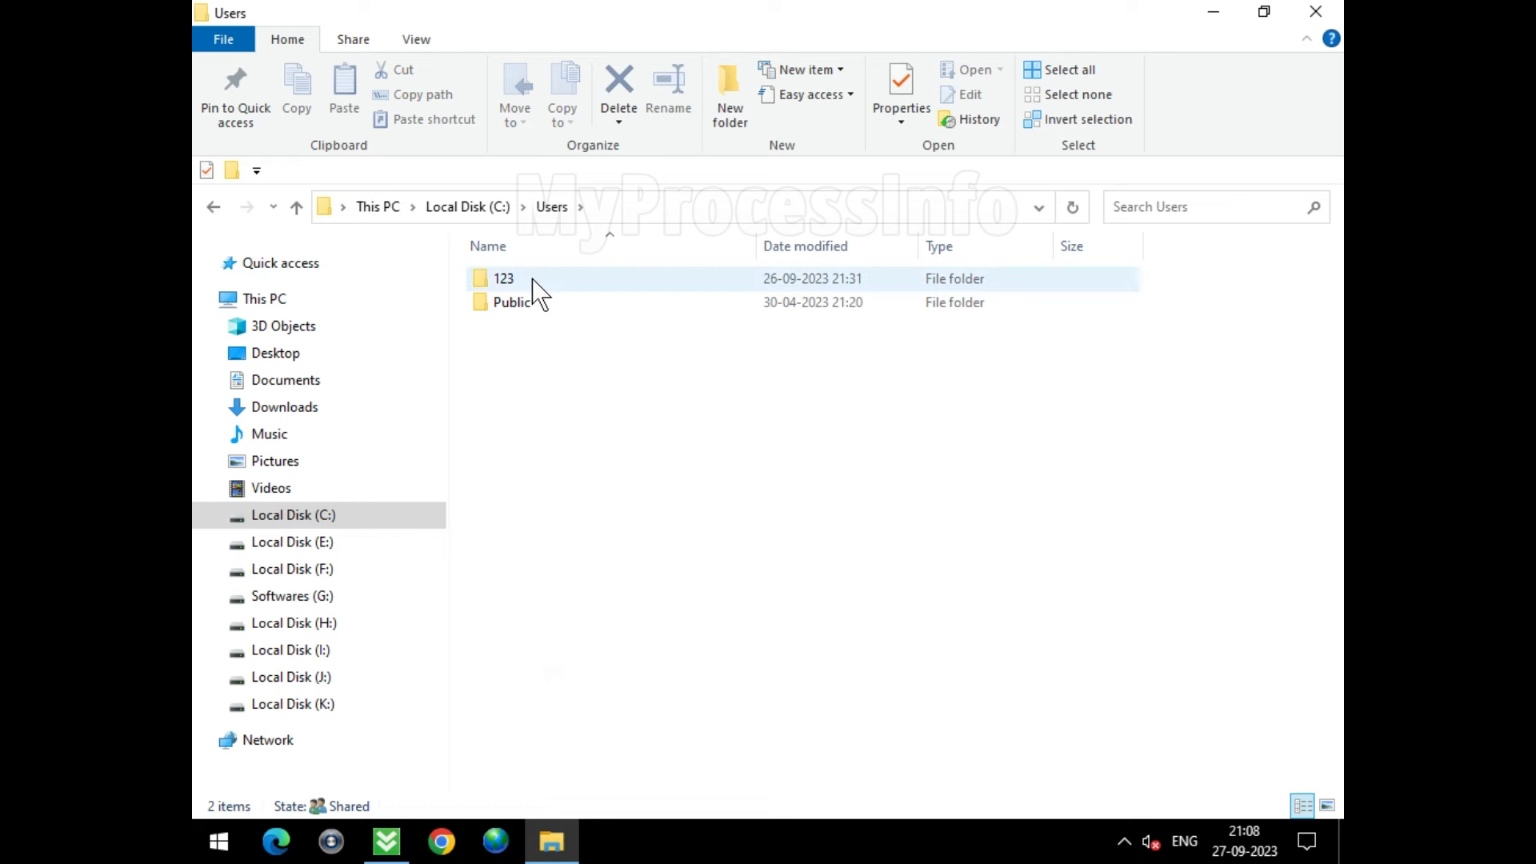
left_click(590, 282)
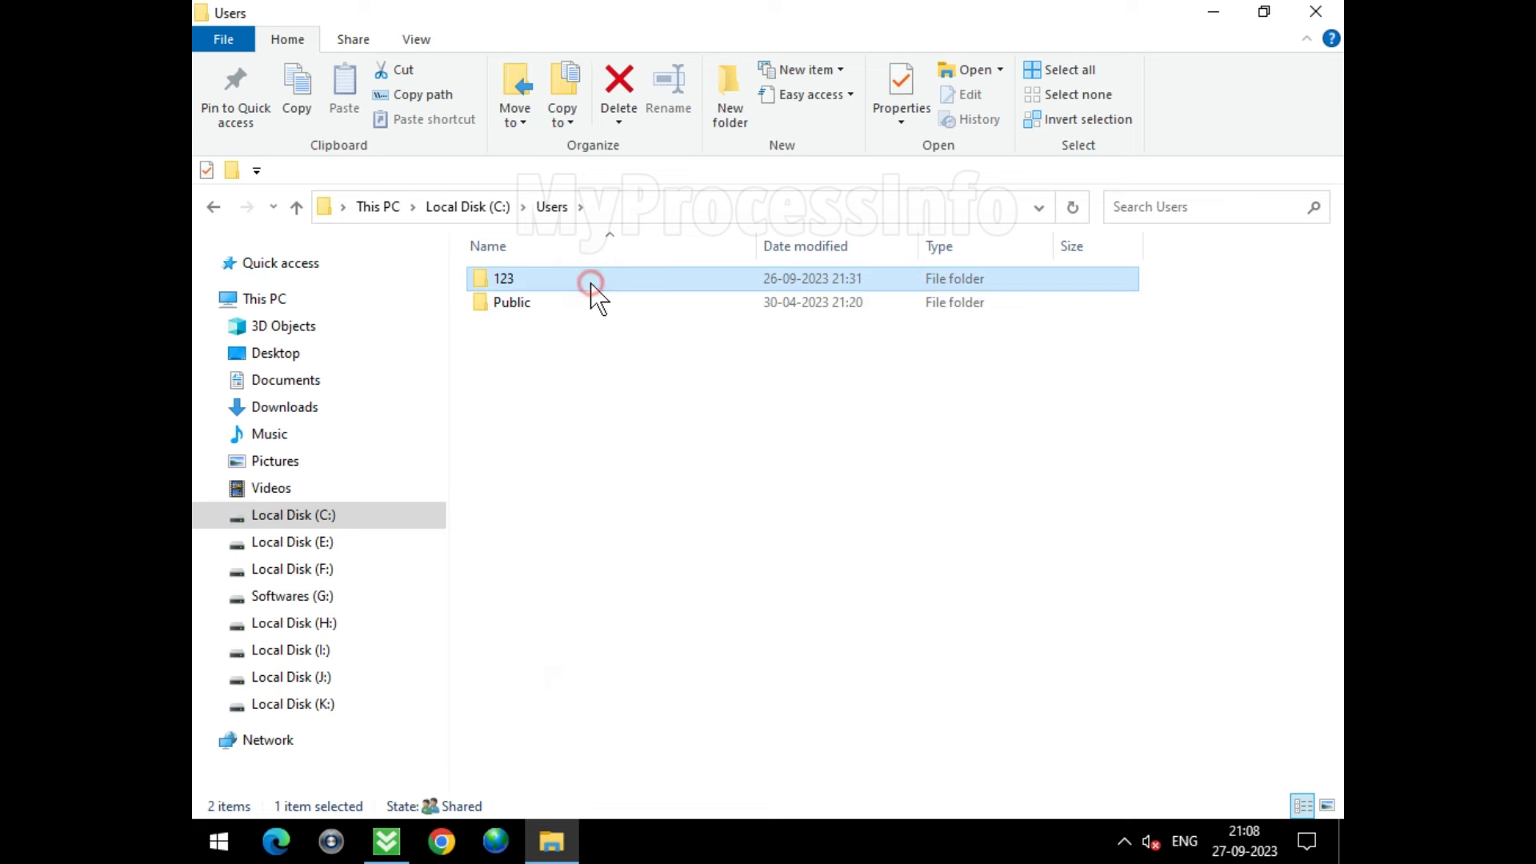
double_click(592, 282)
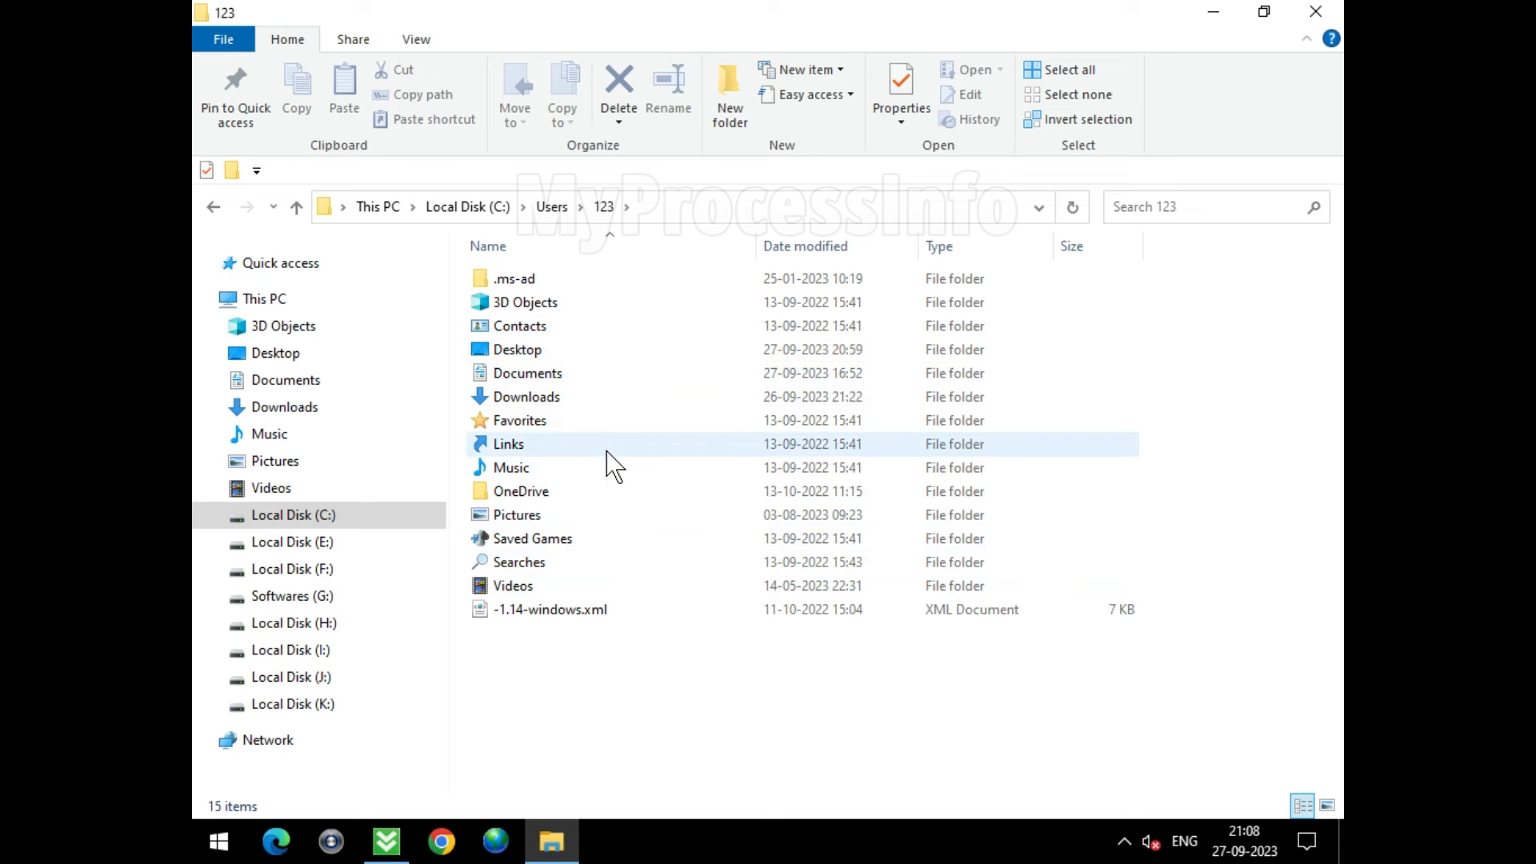
Show hidden items in the user folder and open the Roaming folder inside AppData.
left_click(412, 41)
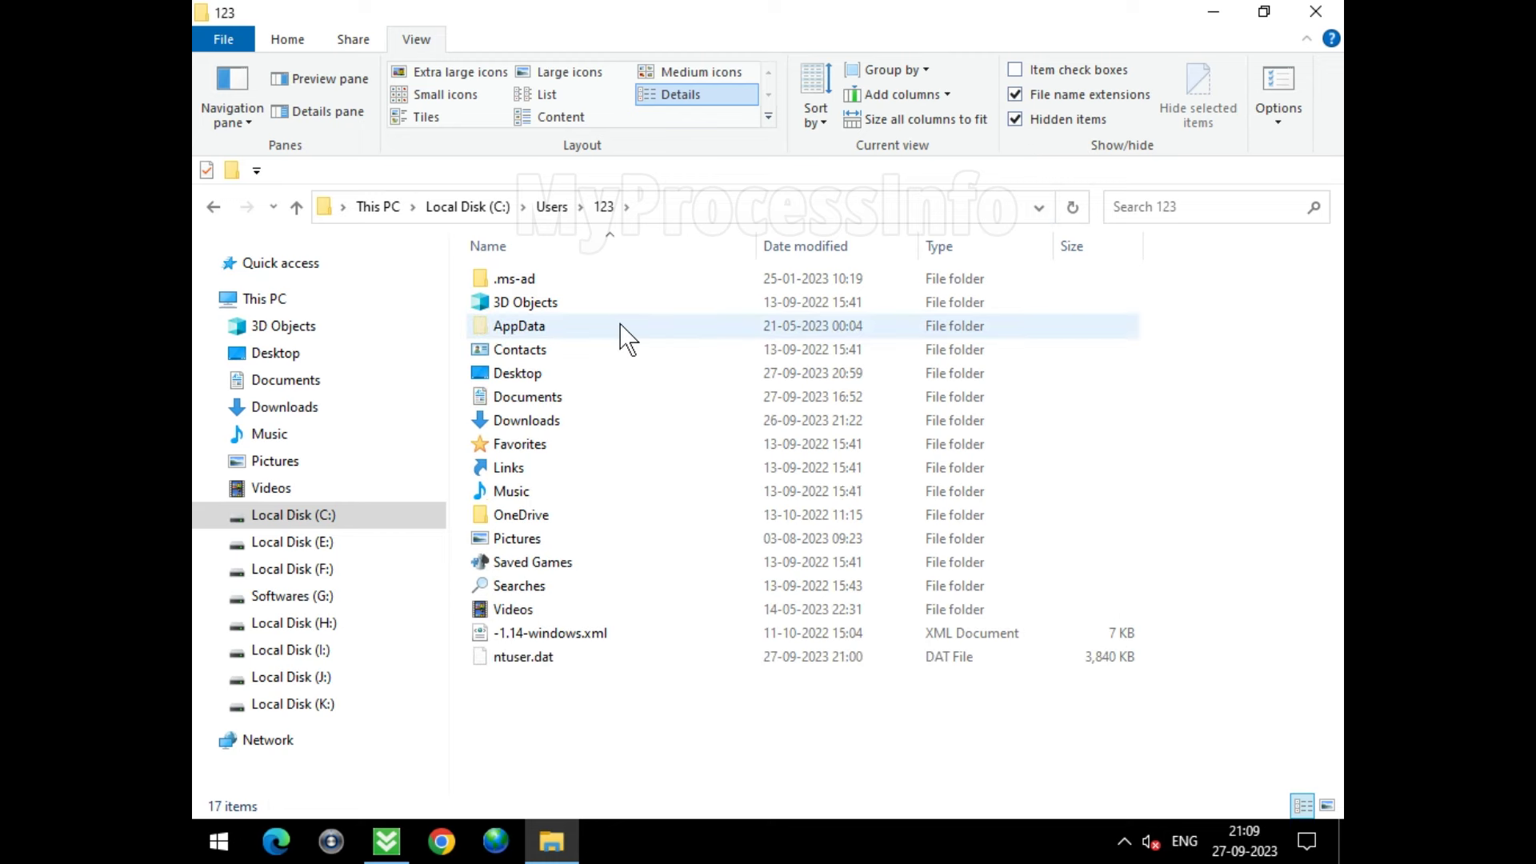
left_click(622, 336)
double_click(633, 330)
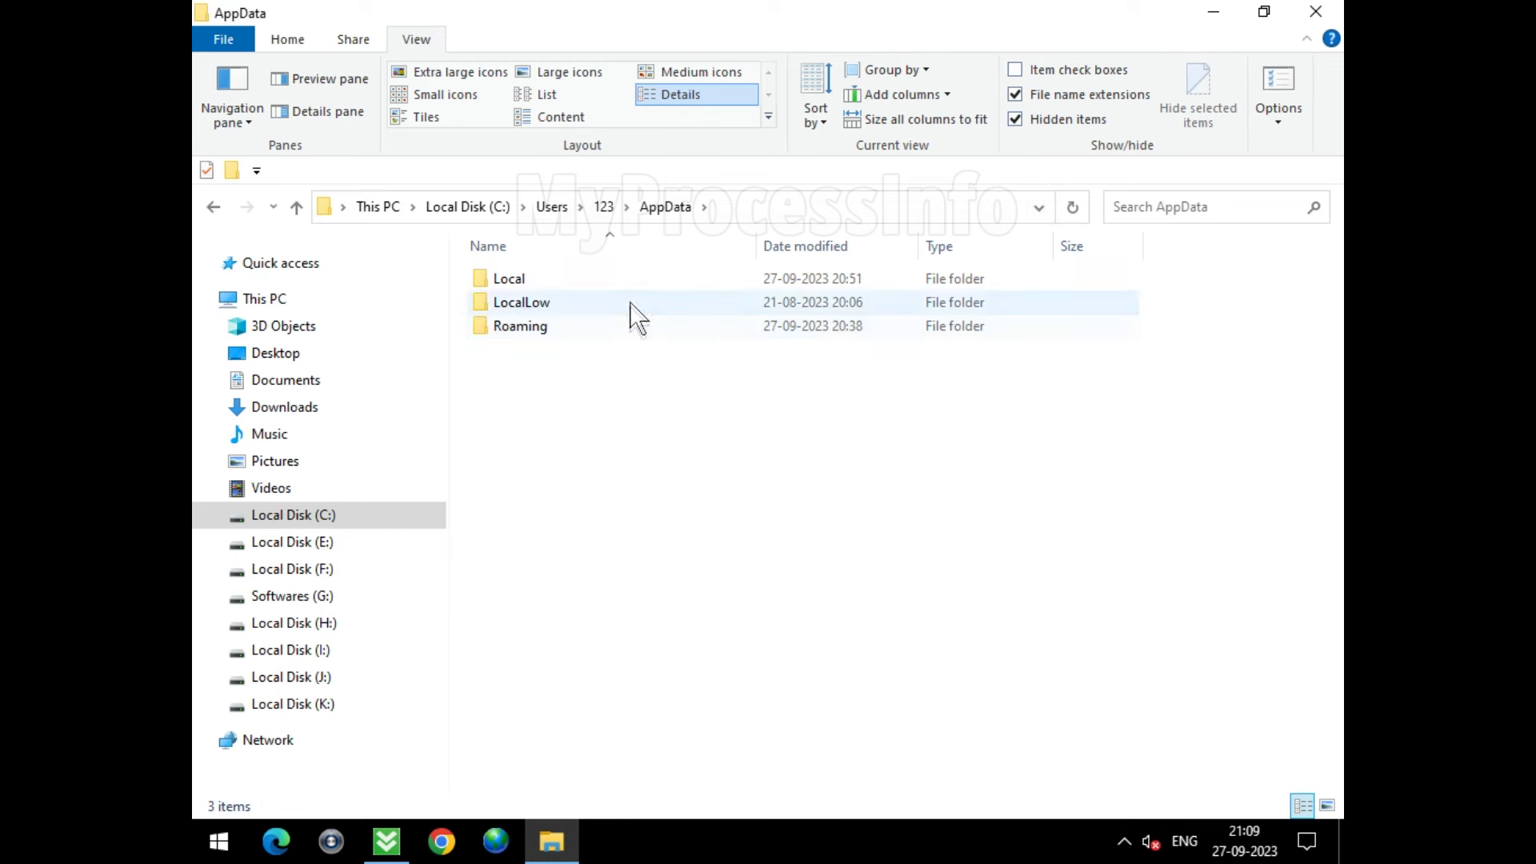
left_click(684, 335)
double_click(669, 328)
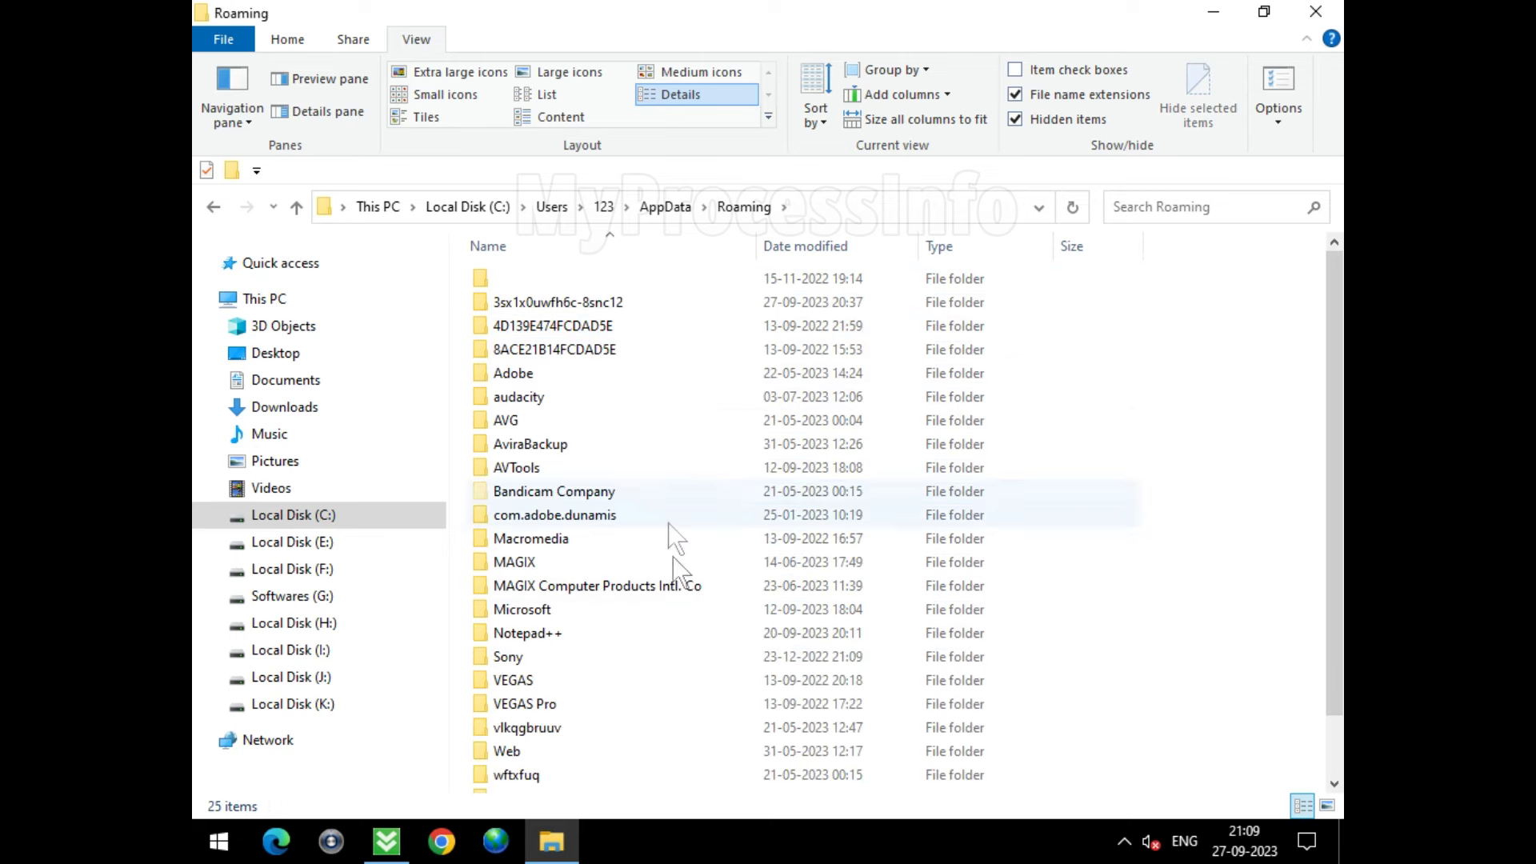
Open the 8snc12_Keys folder inside the suspicious 3sx1x0uwfh6c-8snc12 folder.
left_click(629, 303)
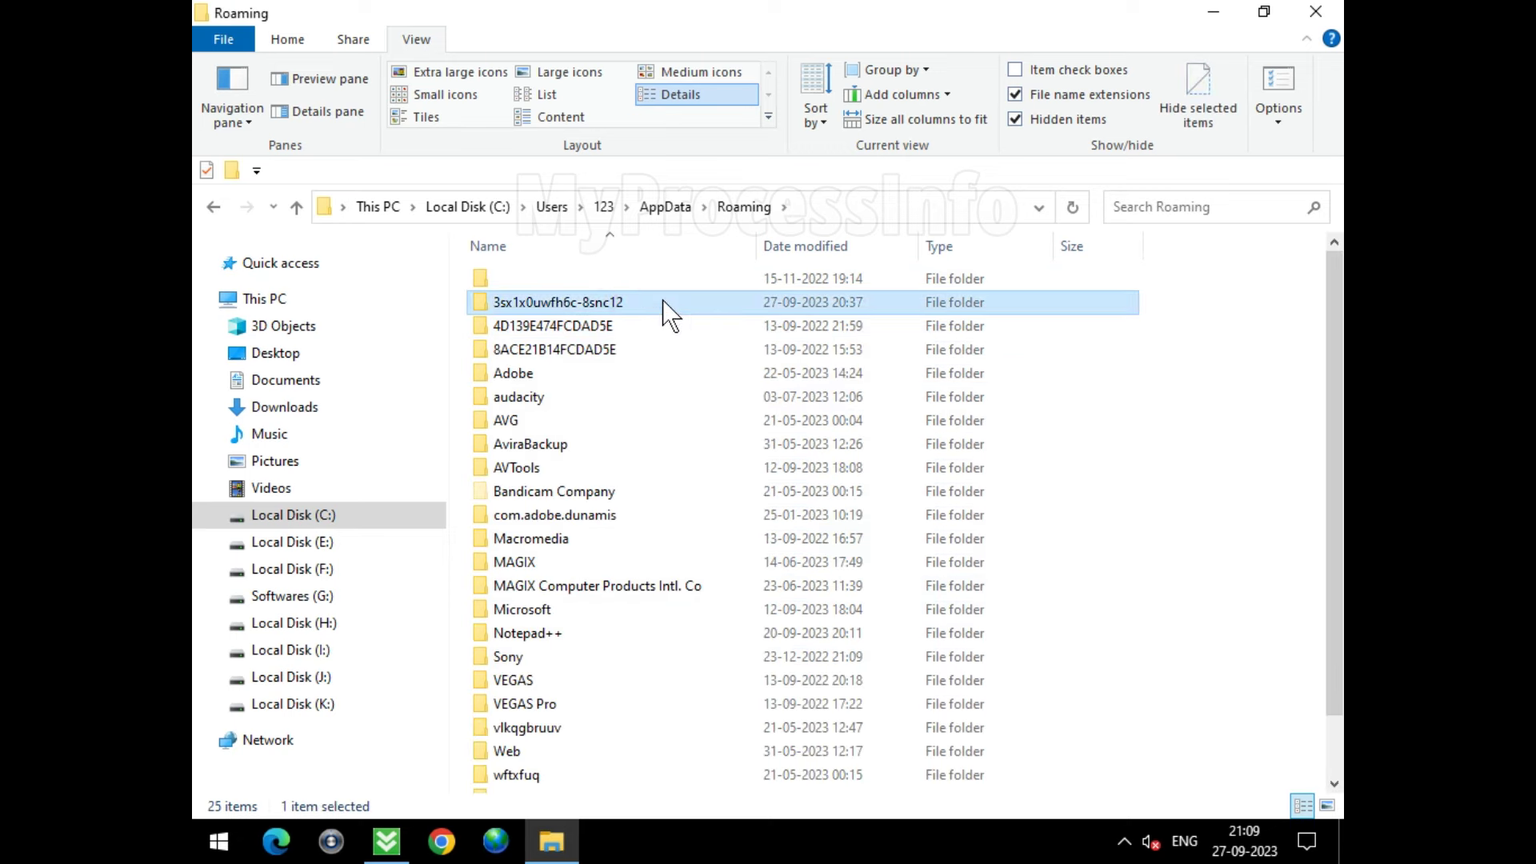
double_click(662, 303)
left_click(592, 299)
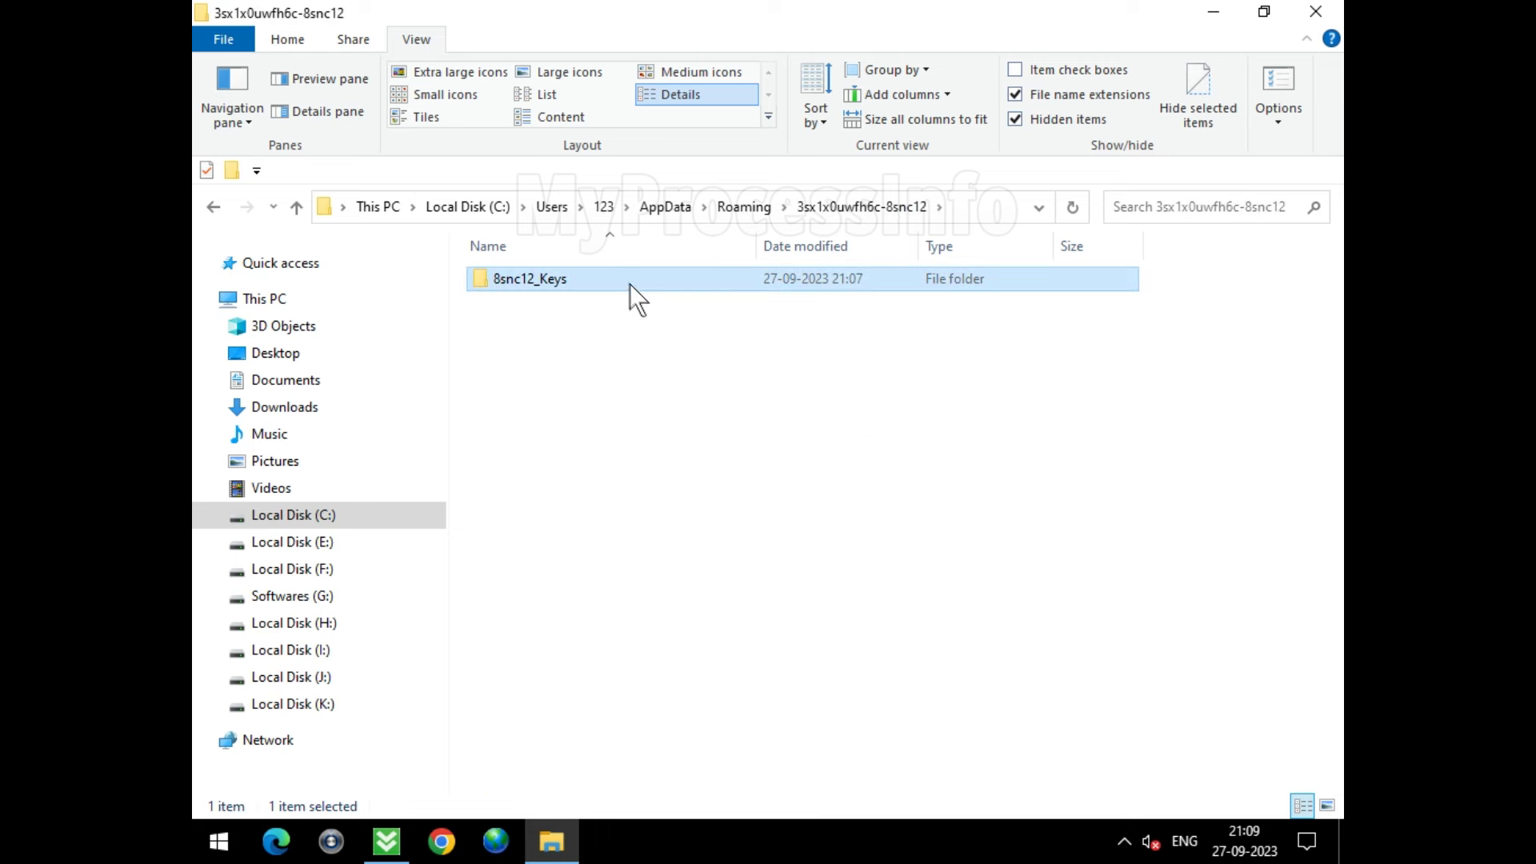
double_click(627, 298)
Delete the 8snc12.exe application from the 8snc12_Keys folder.
left_click(557, 298)
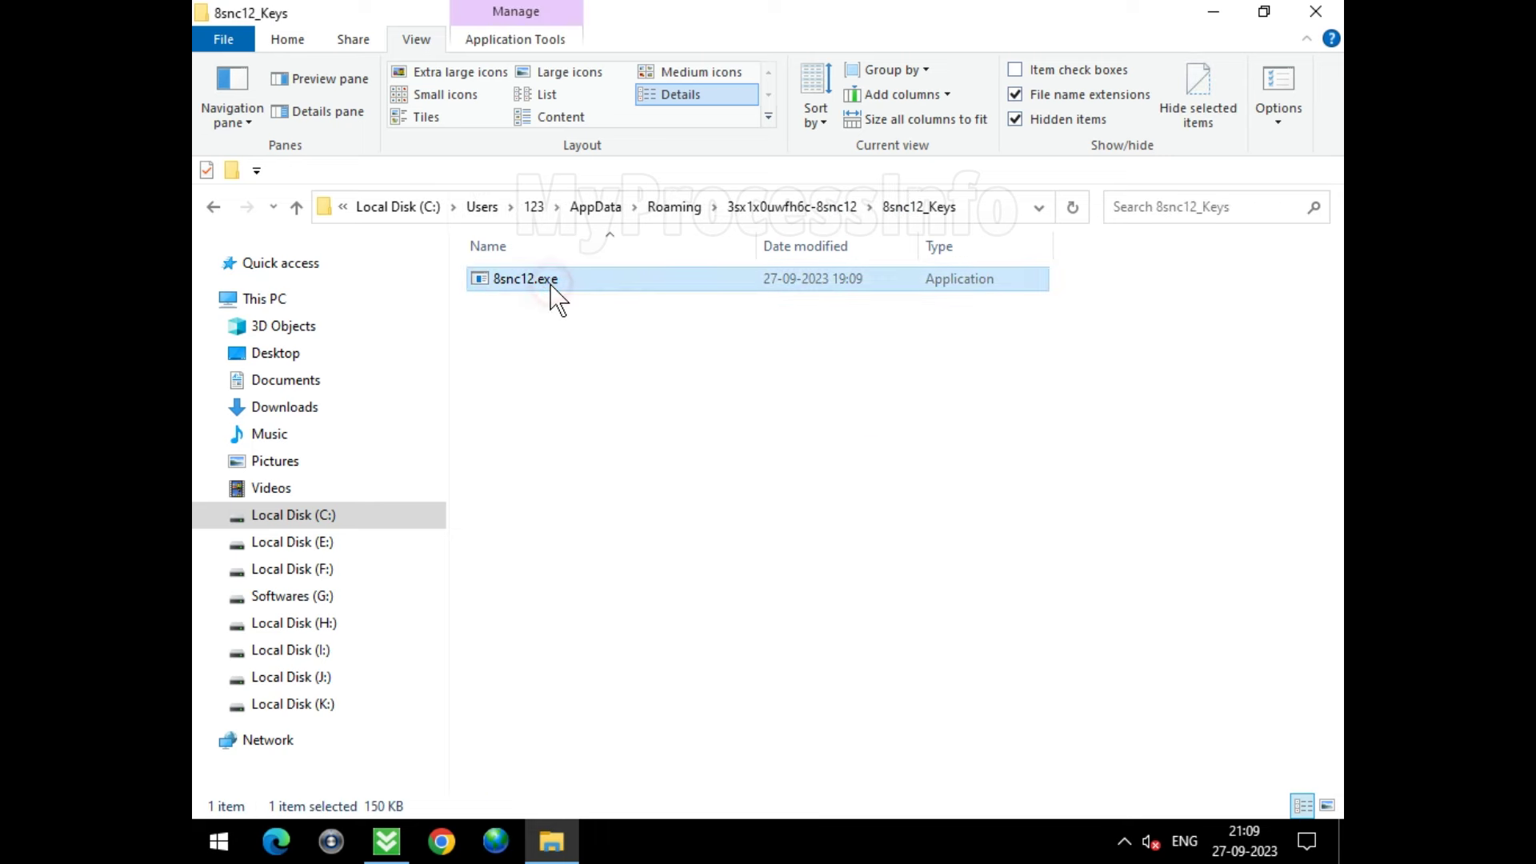
right_click(558, 295)
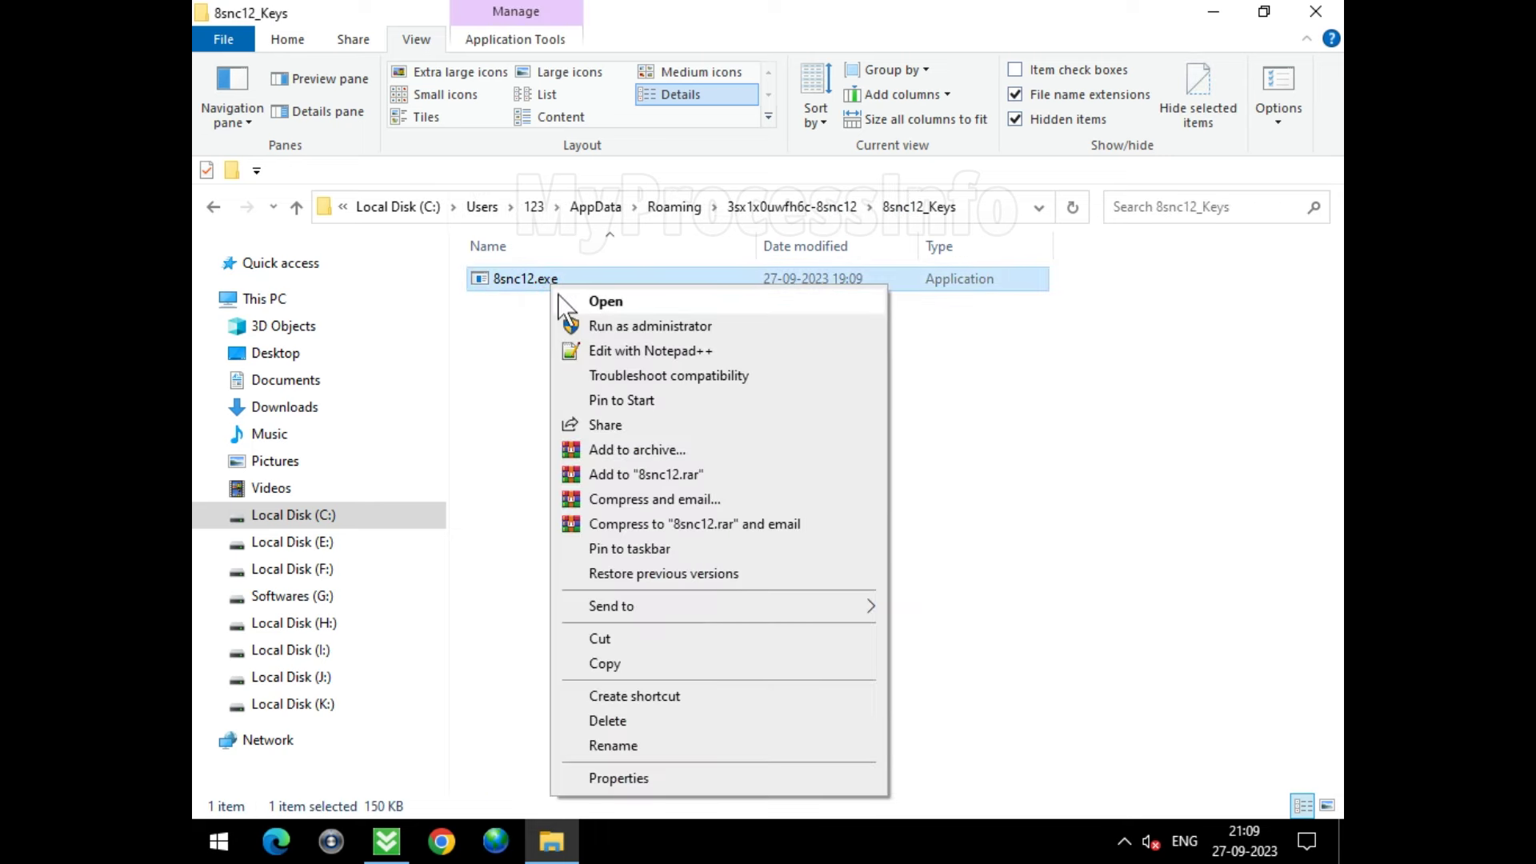
left_click(806, 721)
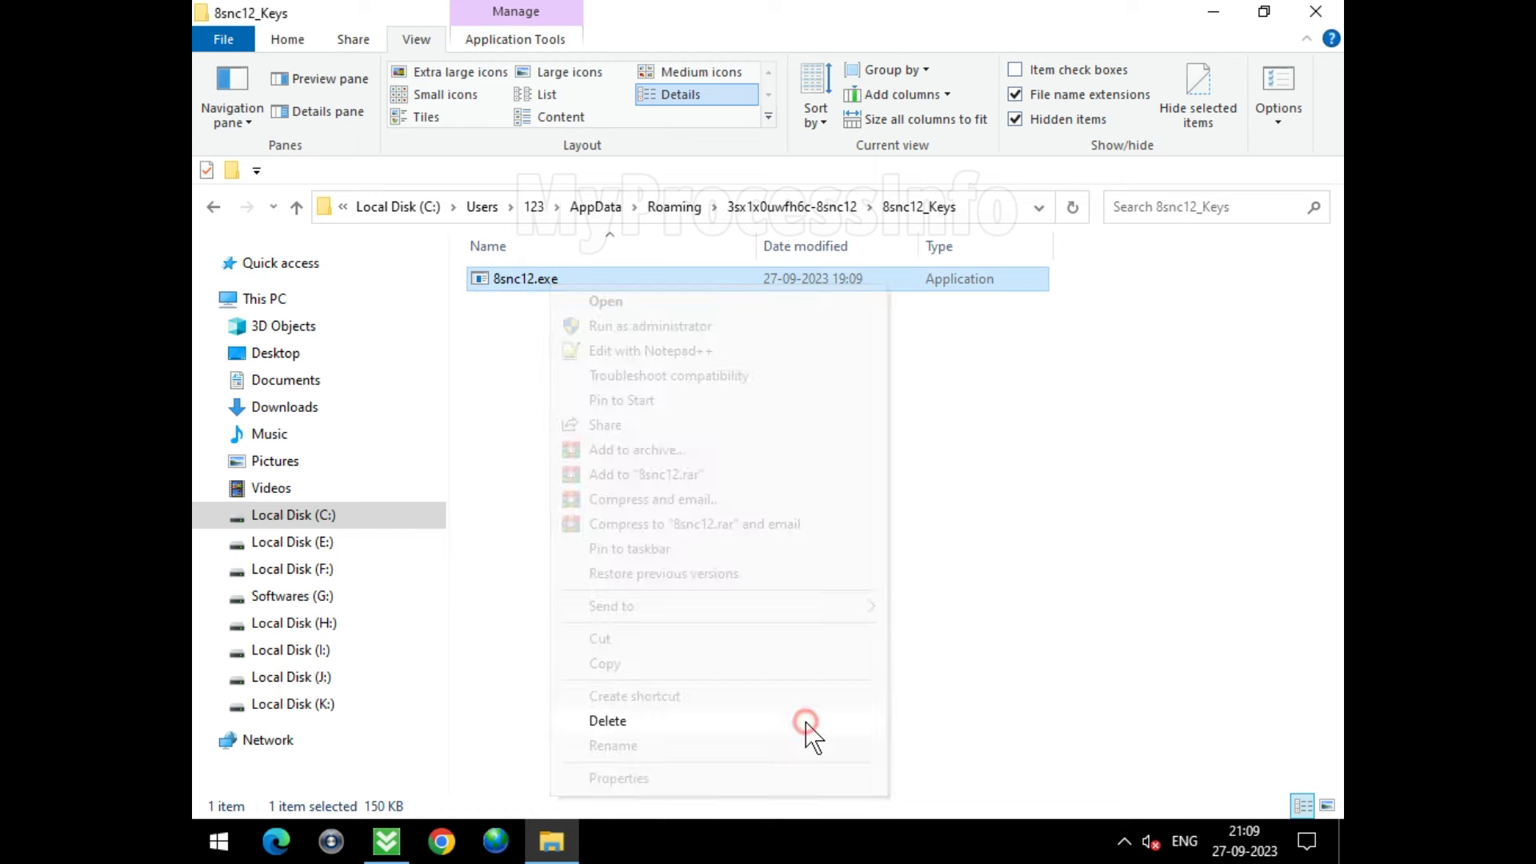
Return to the Roaming folder and delete the 3sx1x0uwfh6c-8snc12 folder.
left_click(209, 208)
left_click(210, 208)
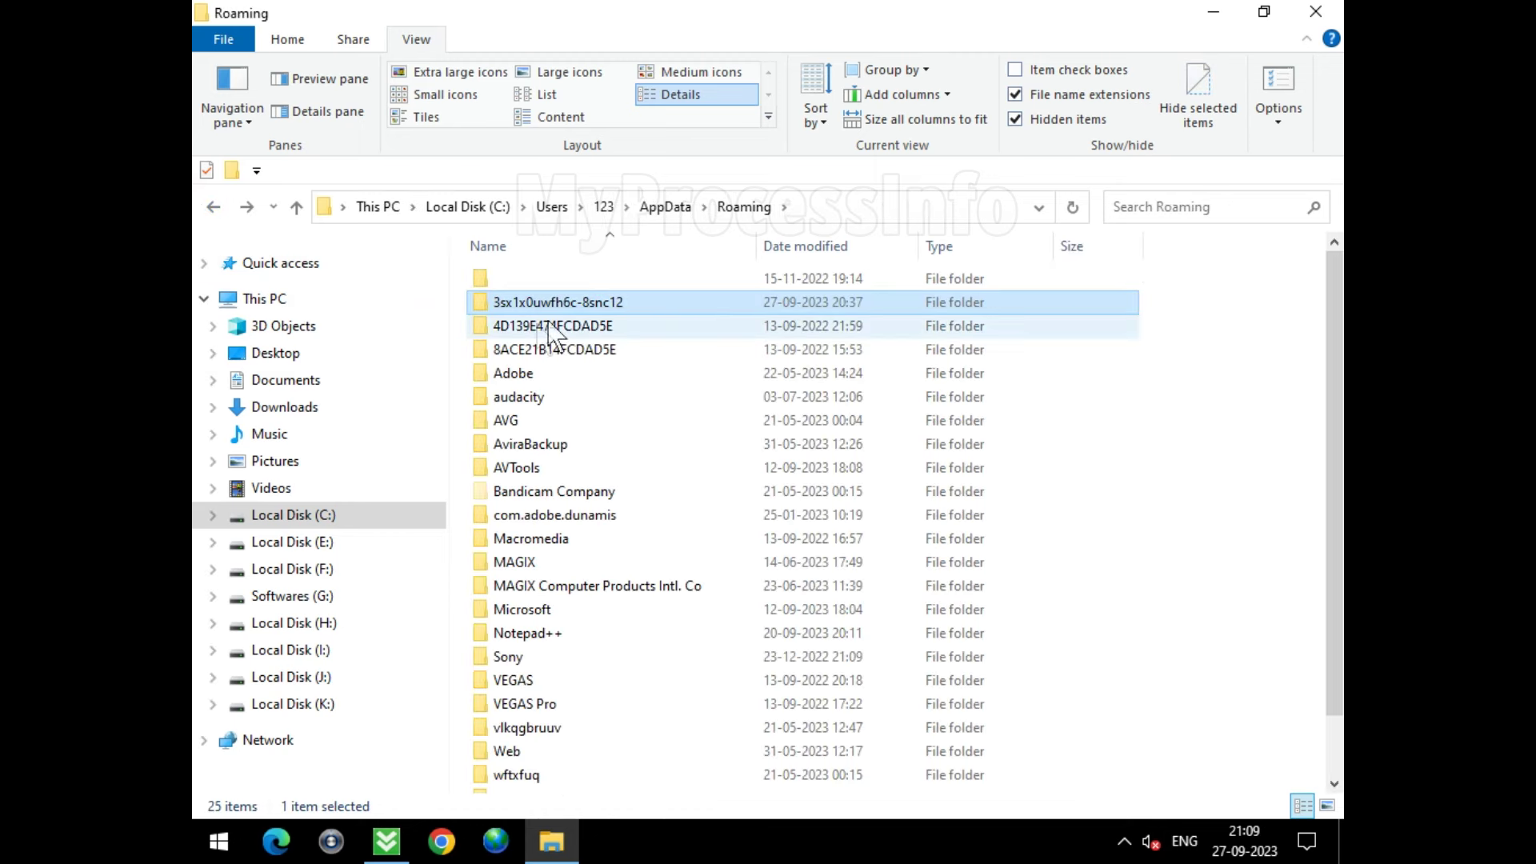
right_click(643, 298)
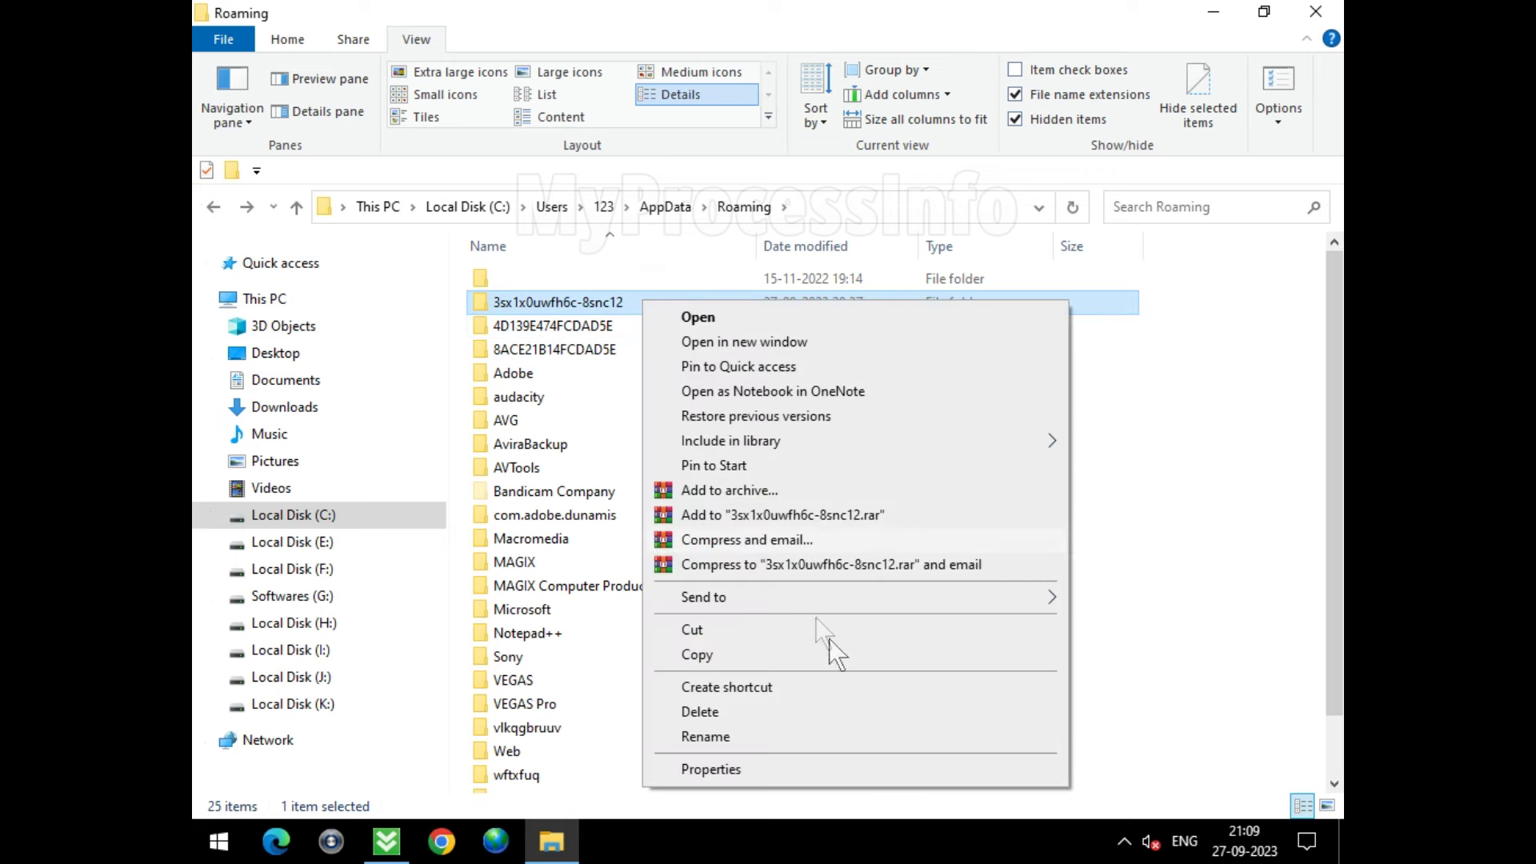
left_click(869, 708)
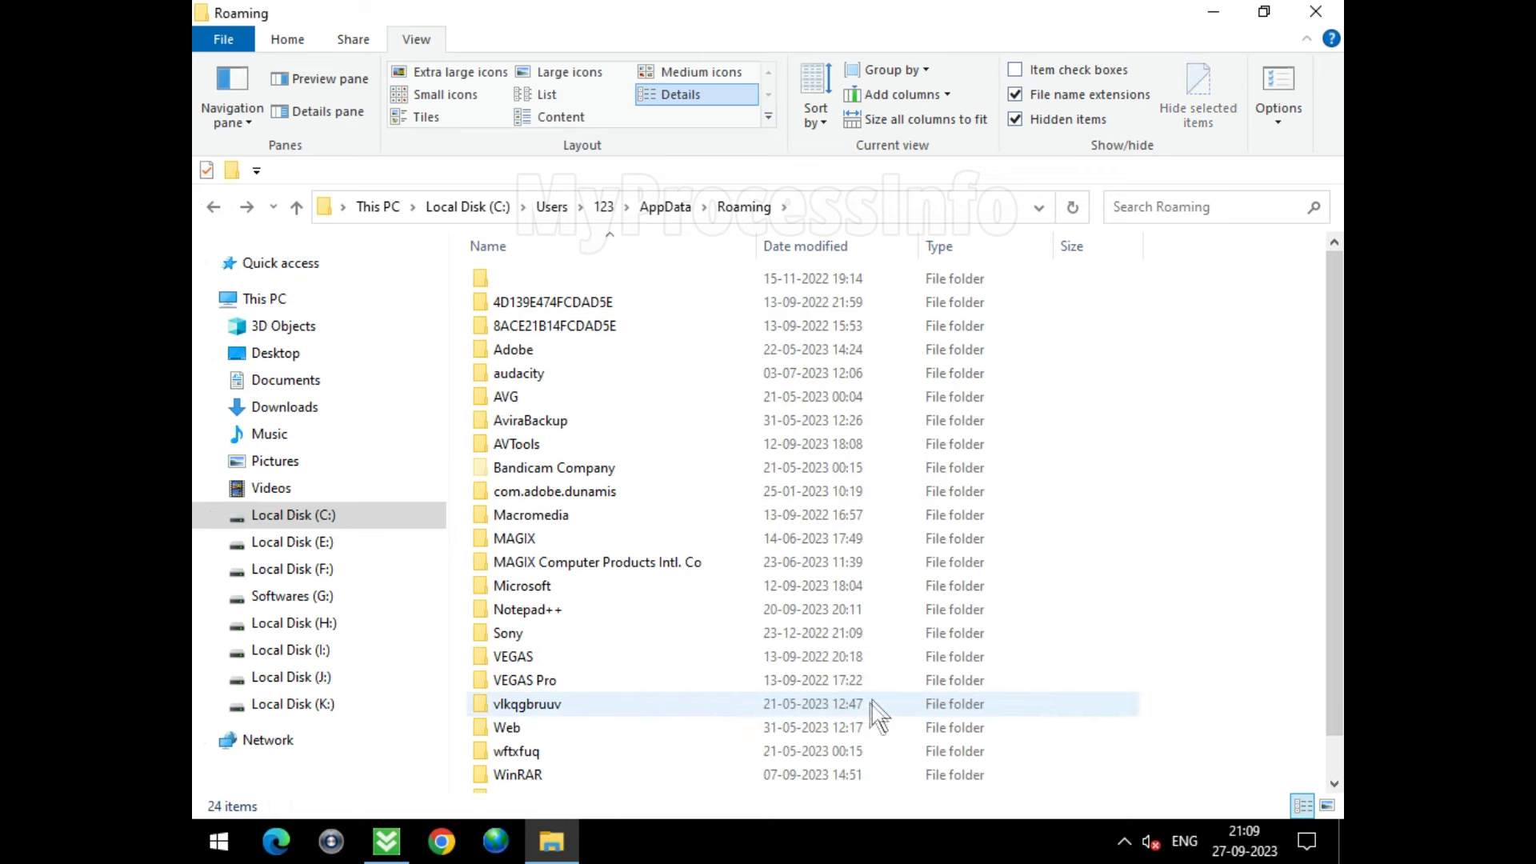
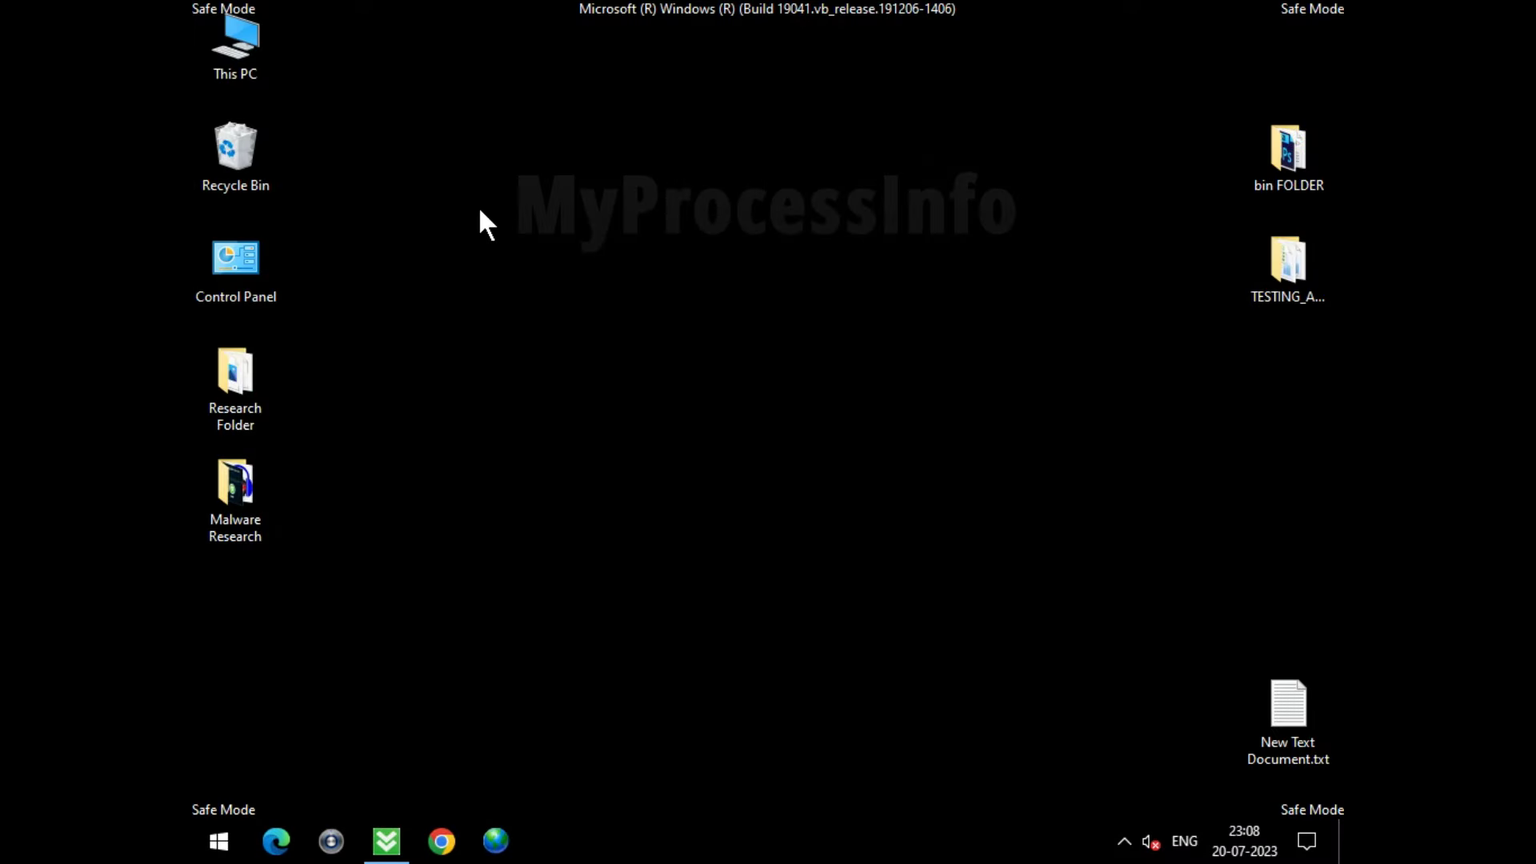
Open the ProgramData folder on Local Disk (C:) in a maximized File Explorer window.
double_click(257, 28)
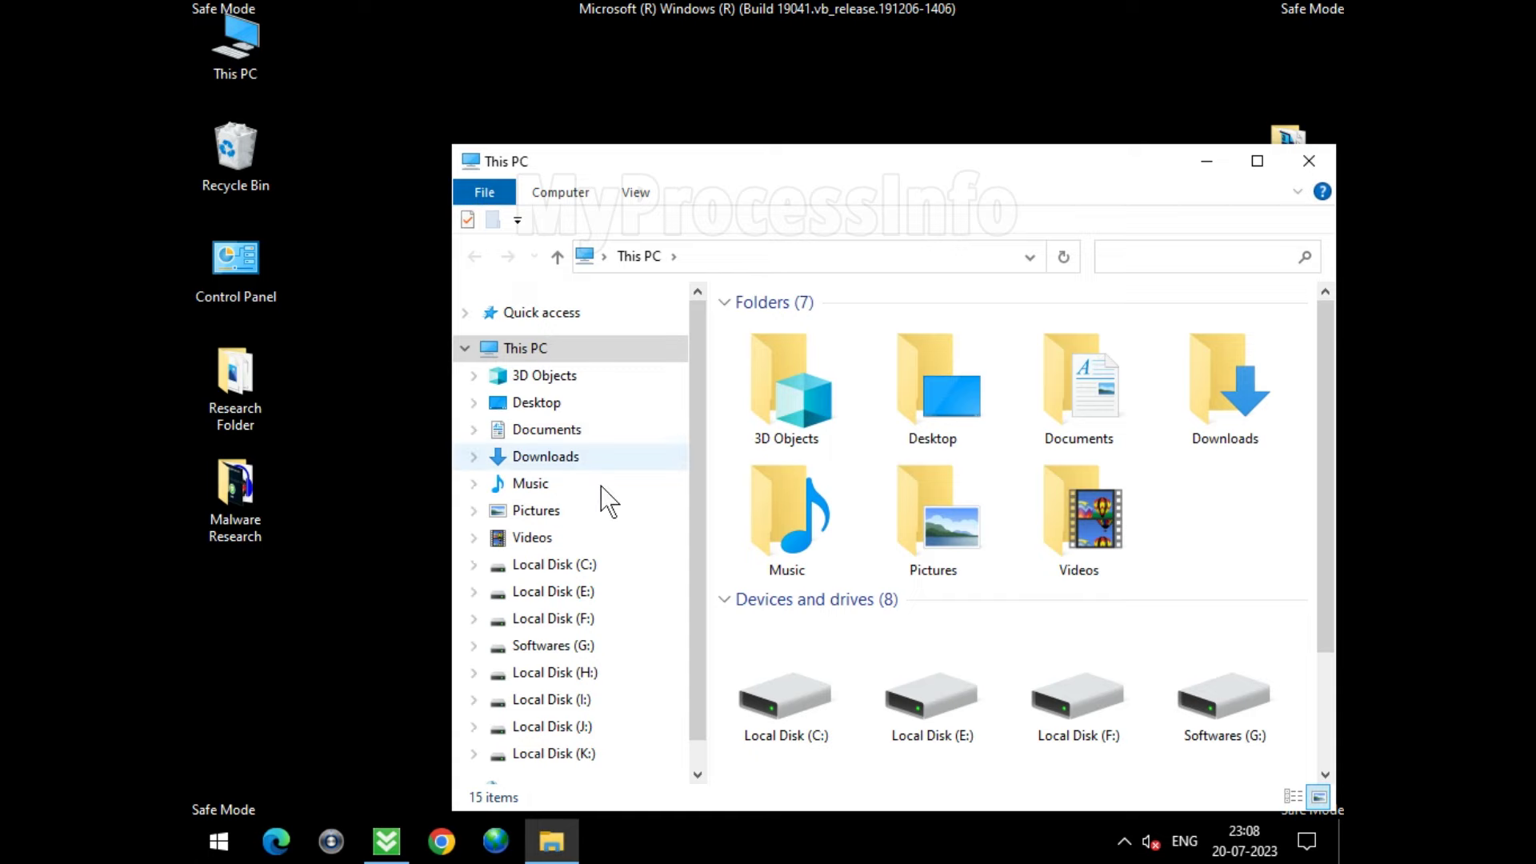
left_click(608, 566)
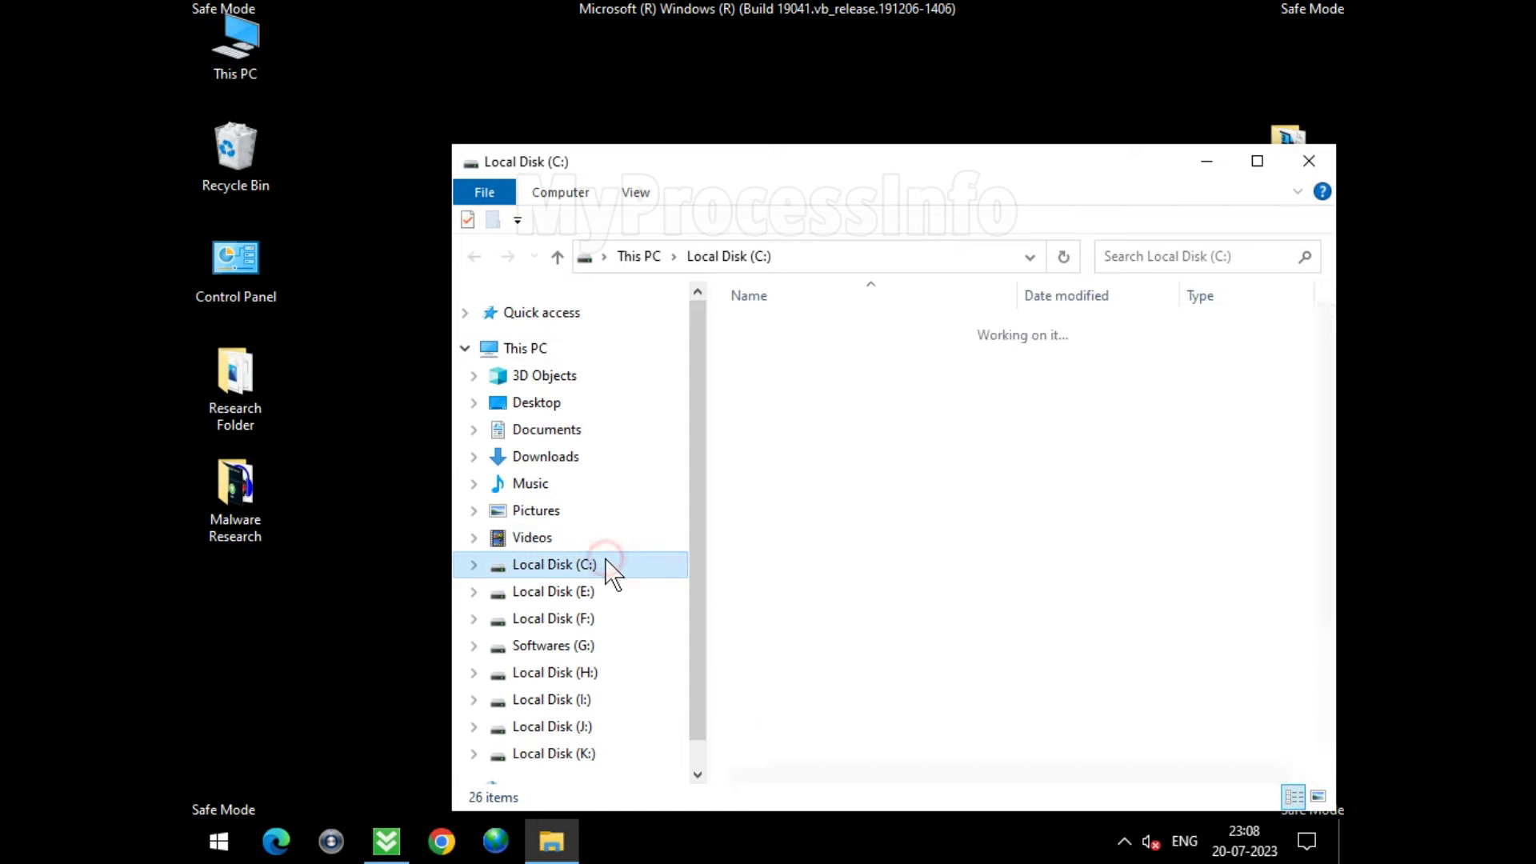
double_click(876, 164)
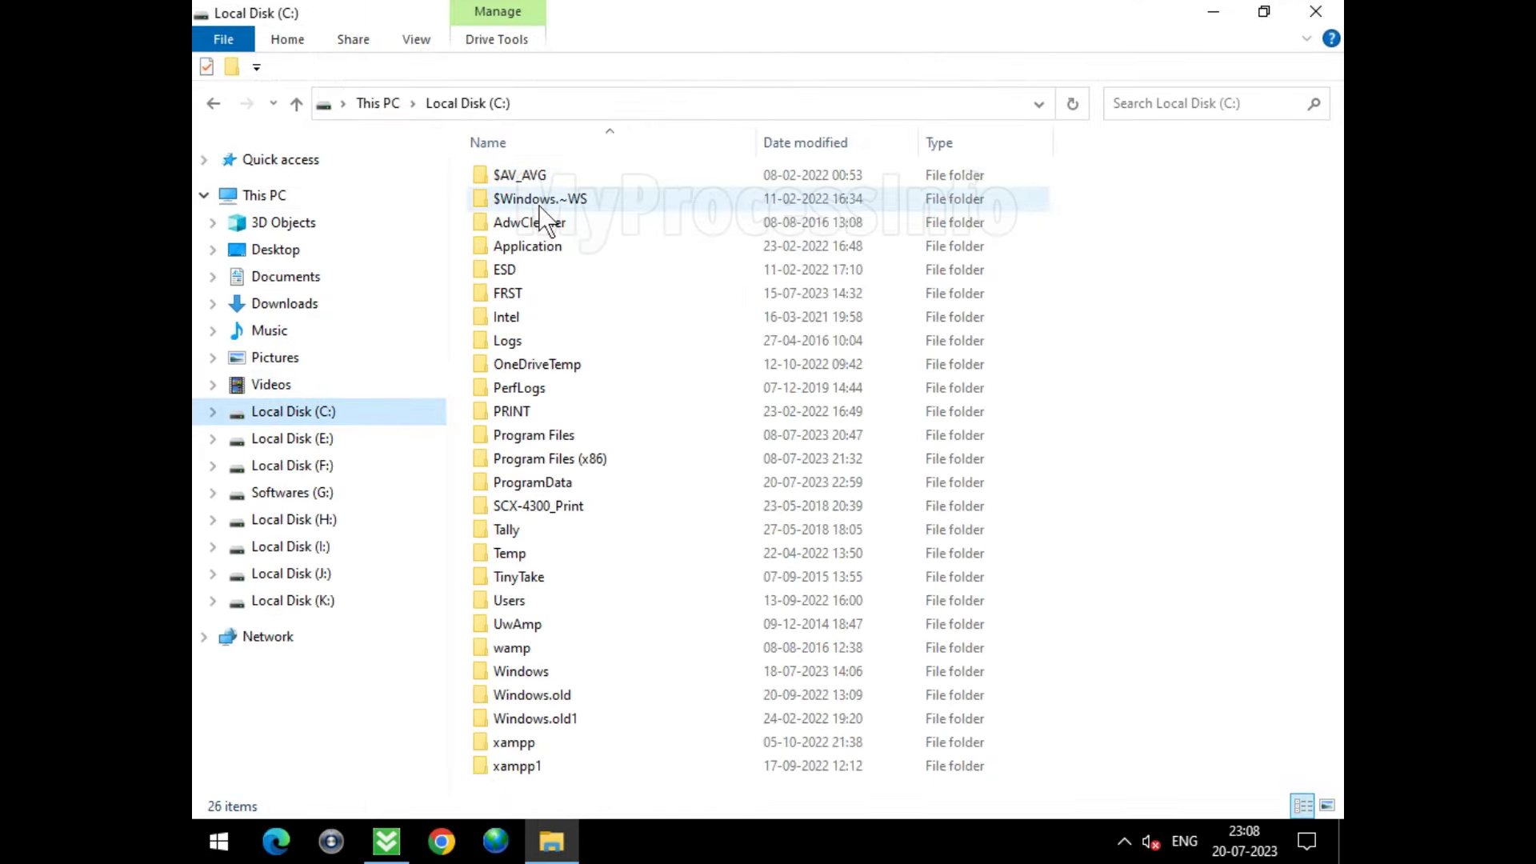
left_click(591, 487)
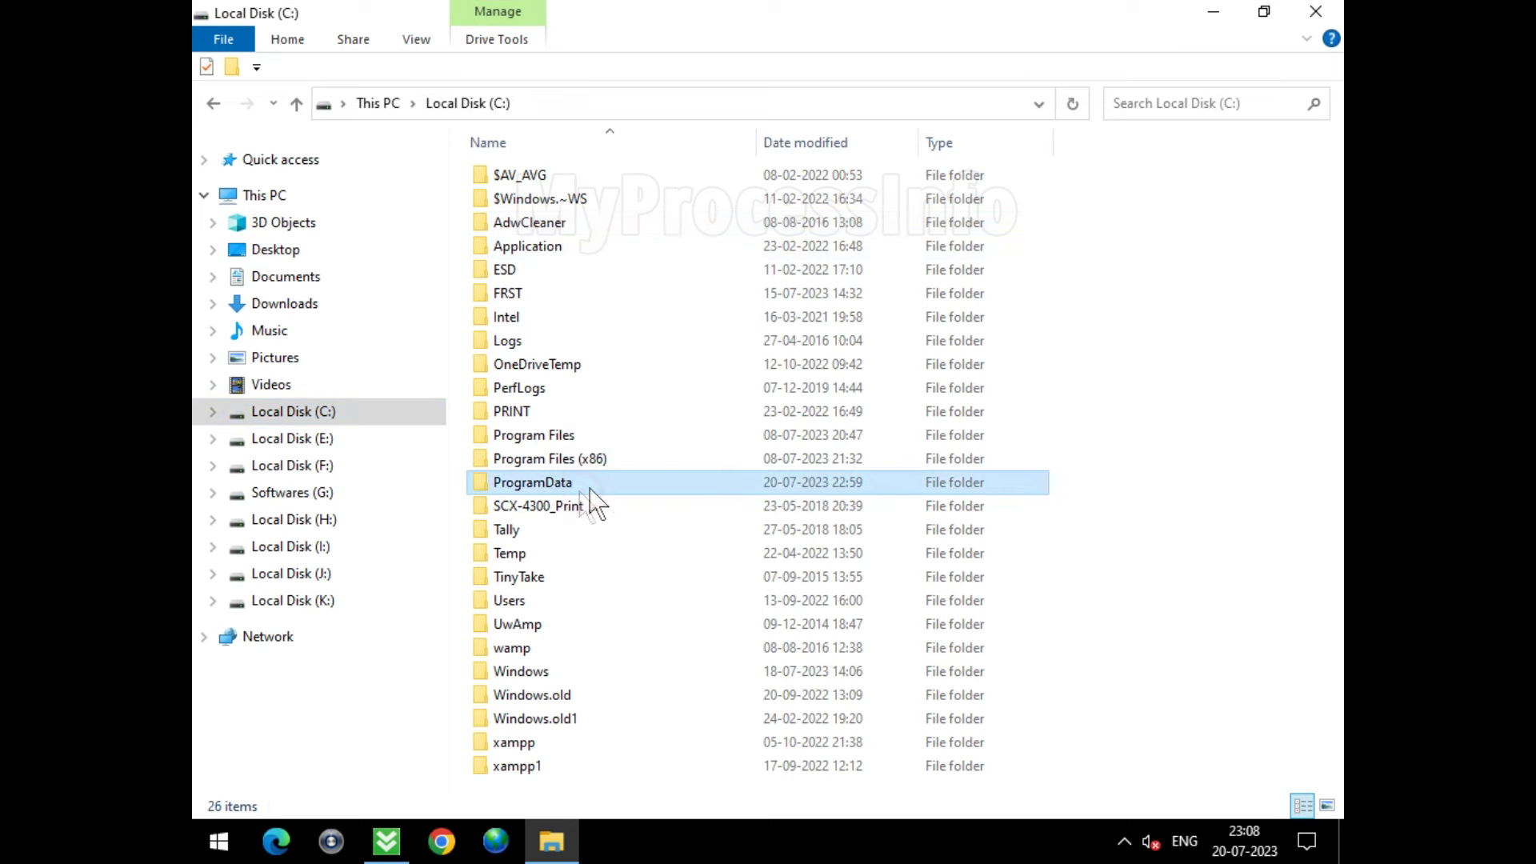
double_click(686, 482)
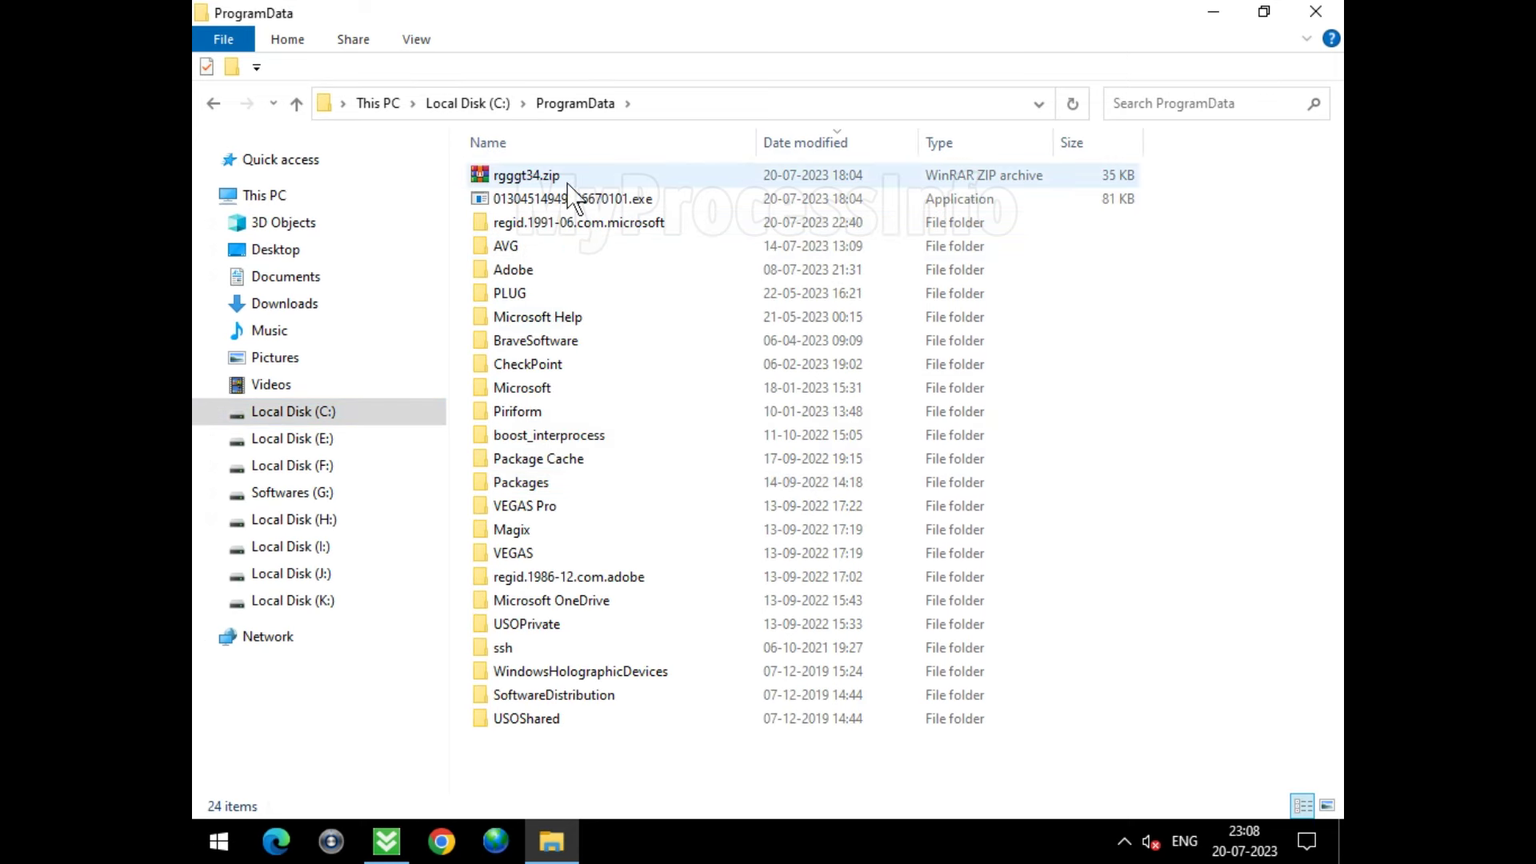
Open the Microsoft folder inside ProgramData and go into its Windows Defender folder.
left_click(565, 386)
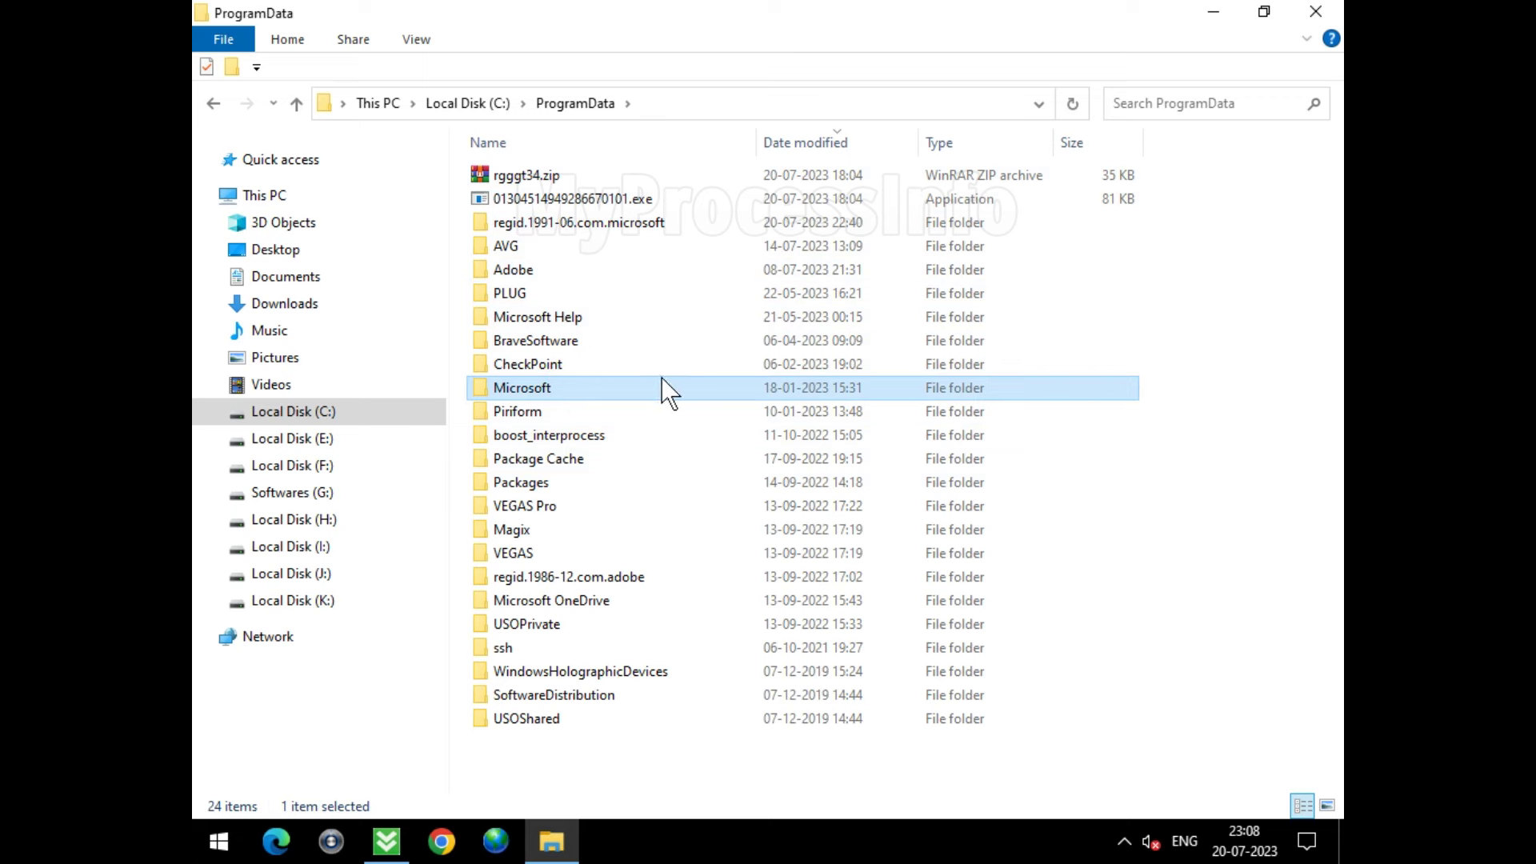
double_click(663, 385)
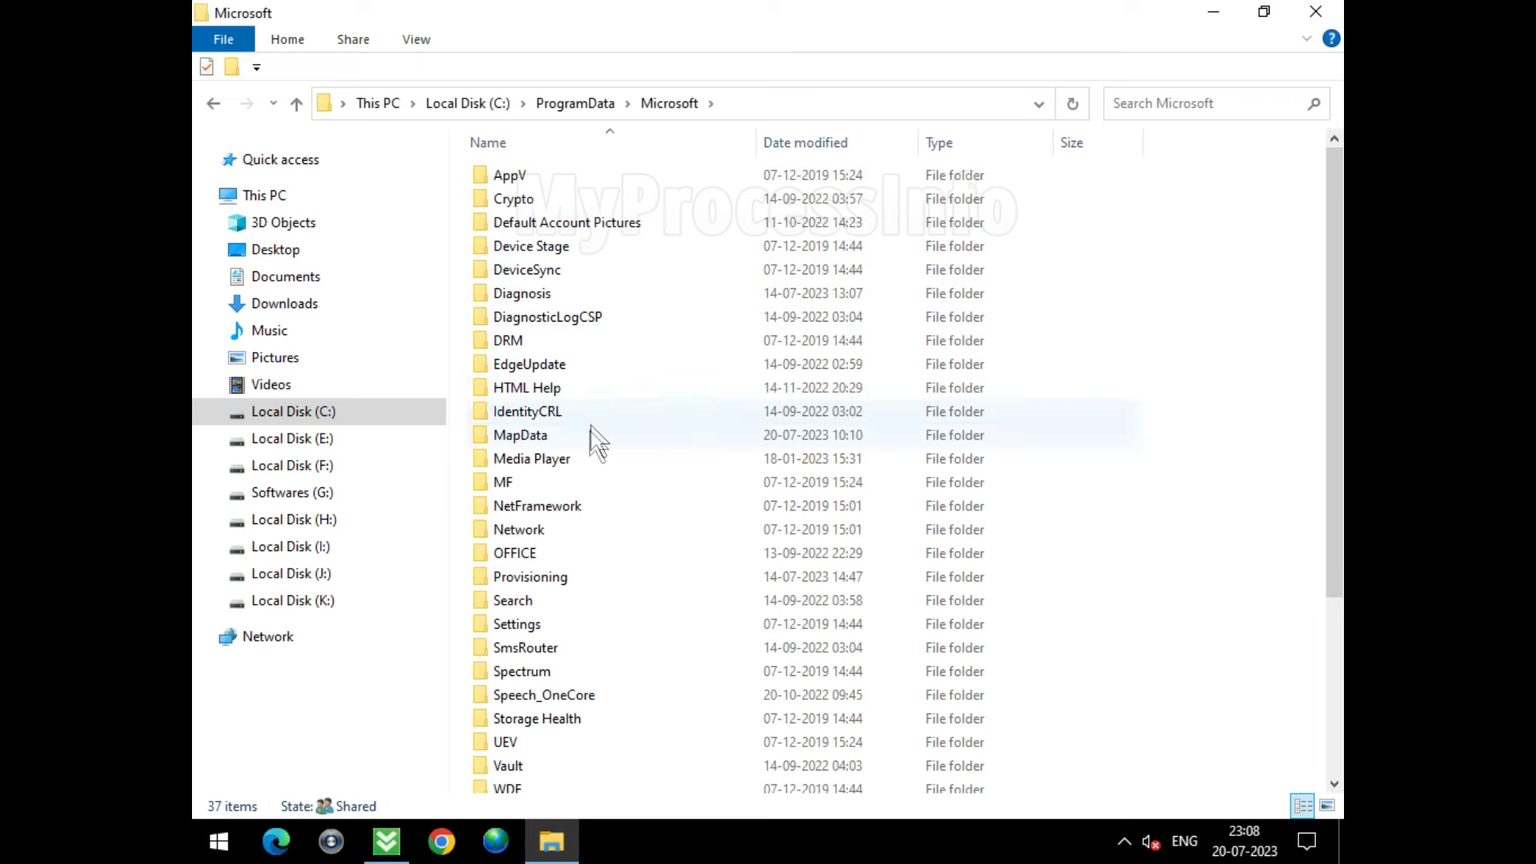
scroll(548, 708, "down", 3)
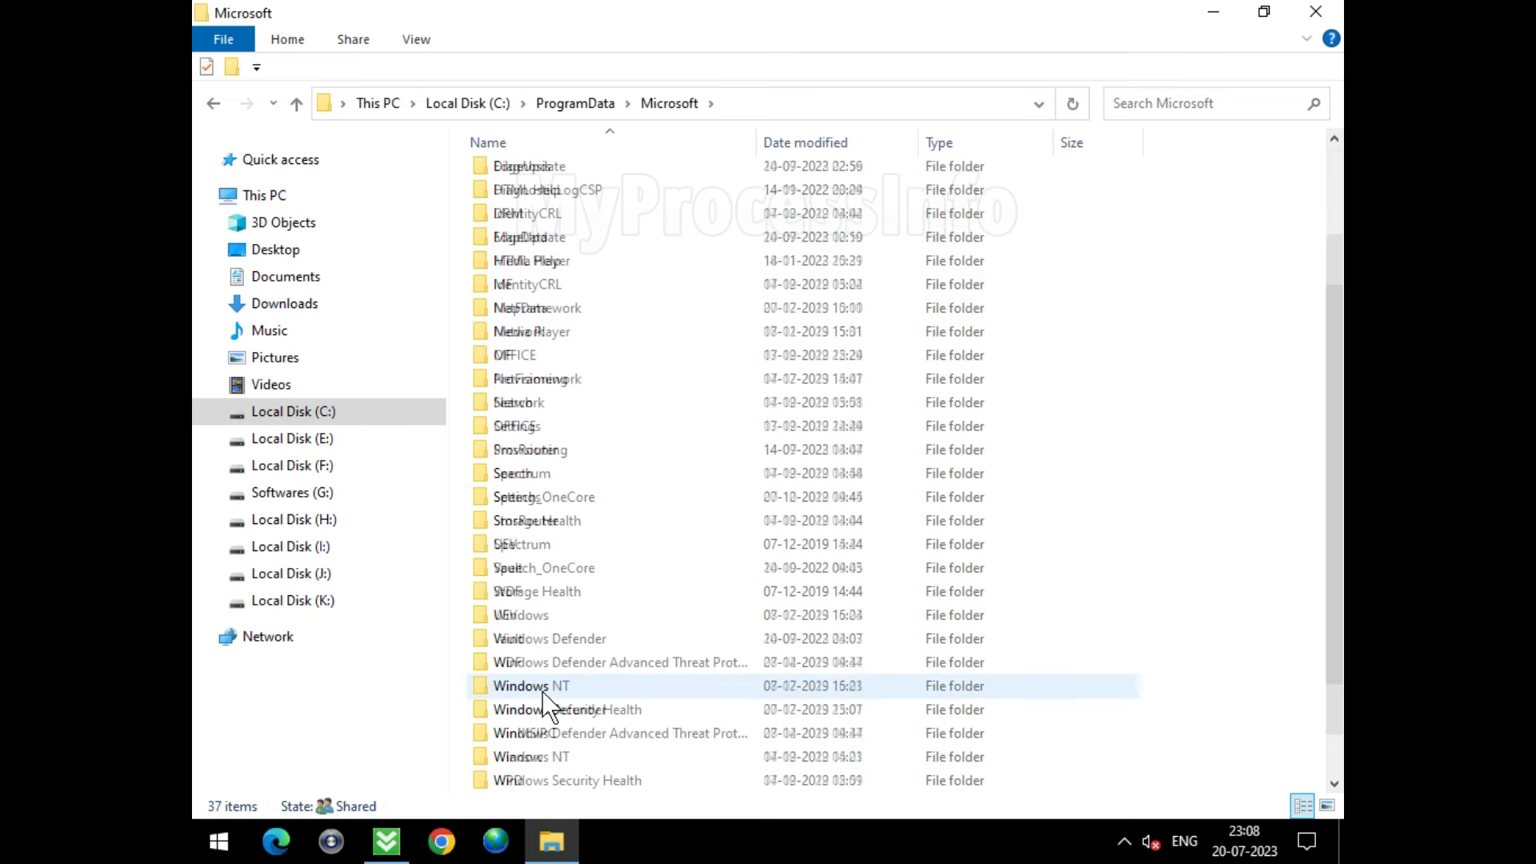
left_click(638, 640)
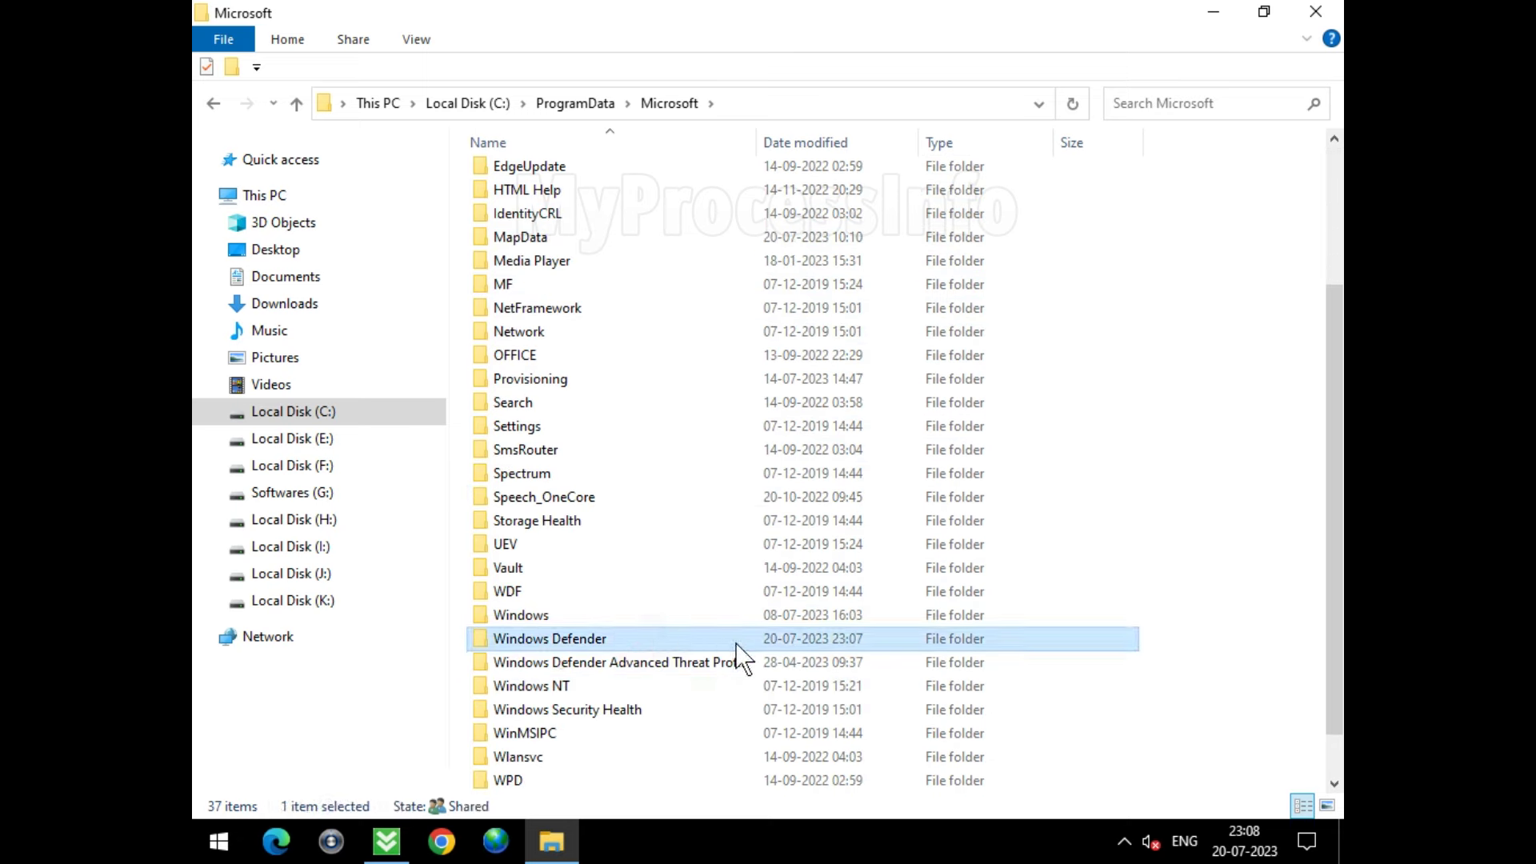
double_click(726, 640)
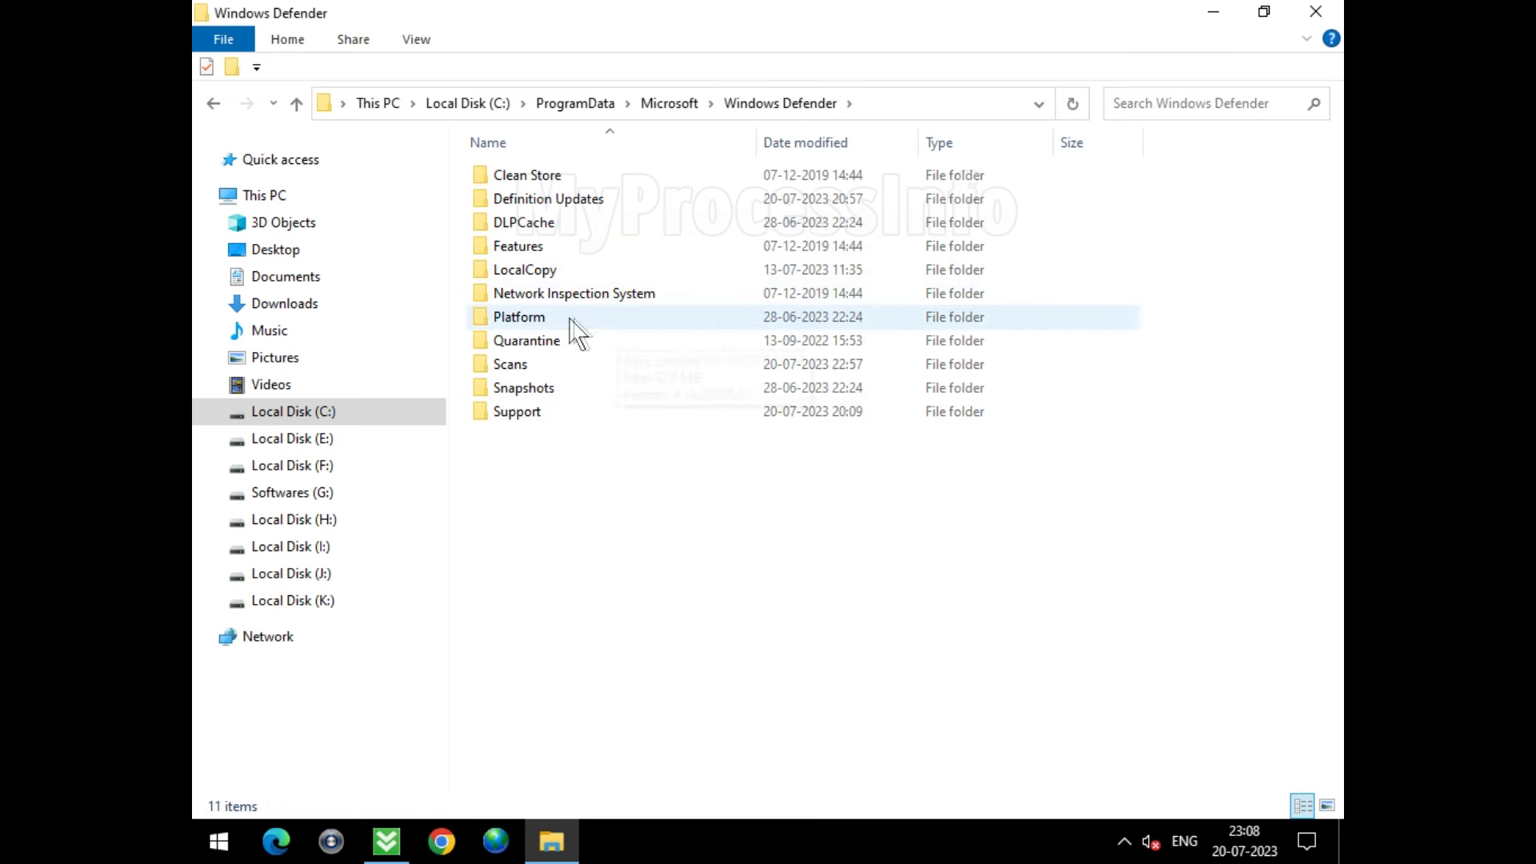
Delete the Quarantine folder from the Windows Defender folder.
left_click(559, 349)
right_click(646, 345)
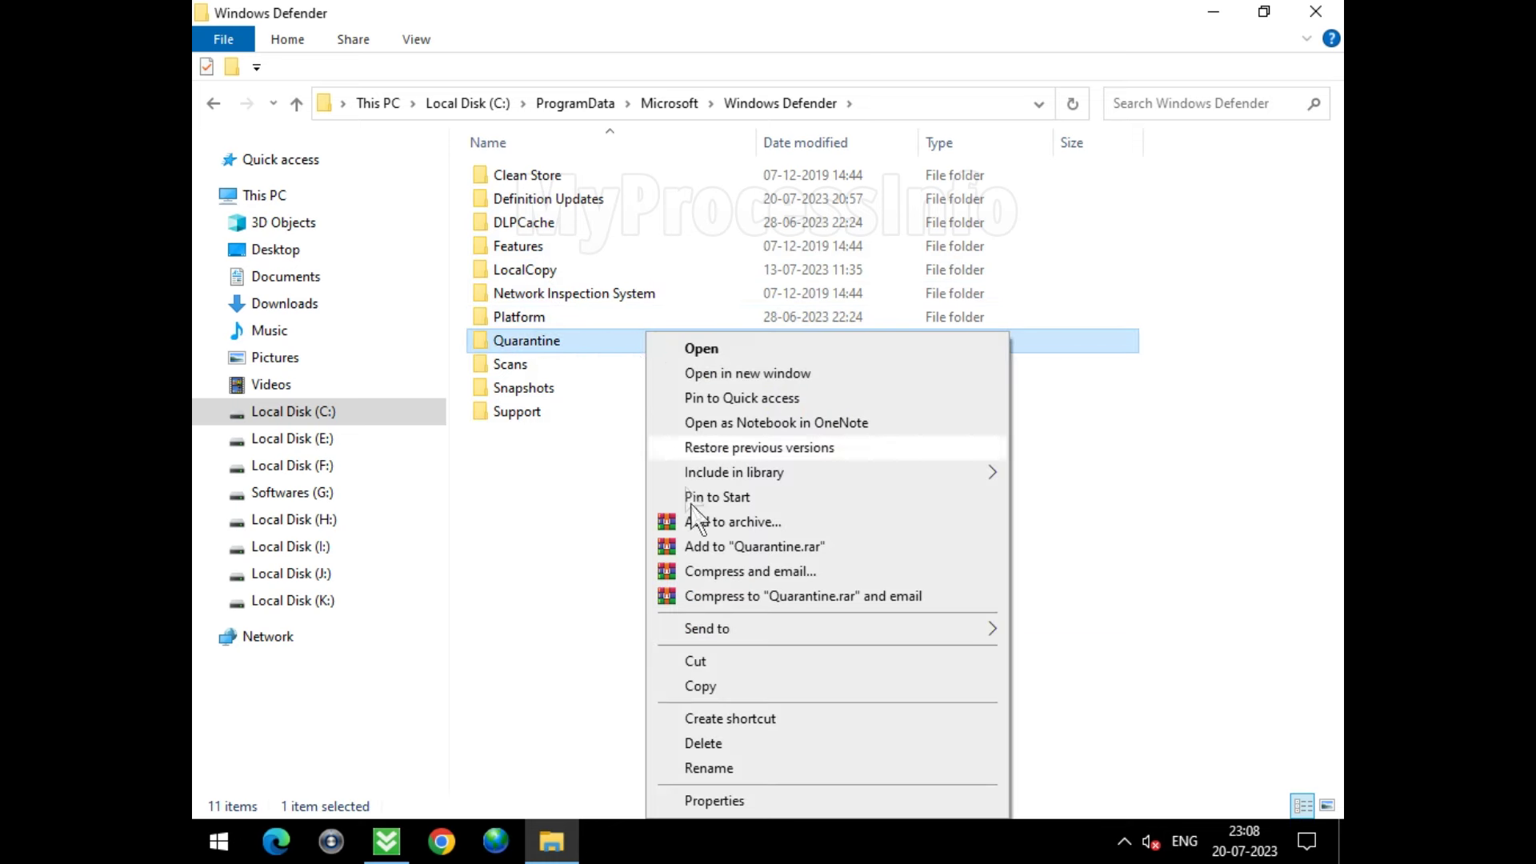
left_click(704, 743)
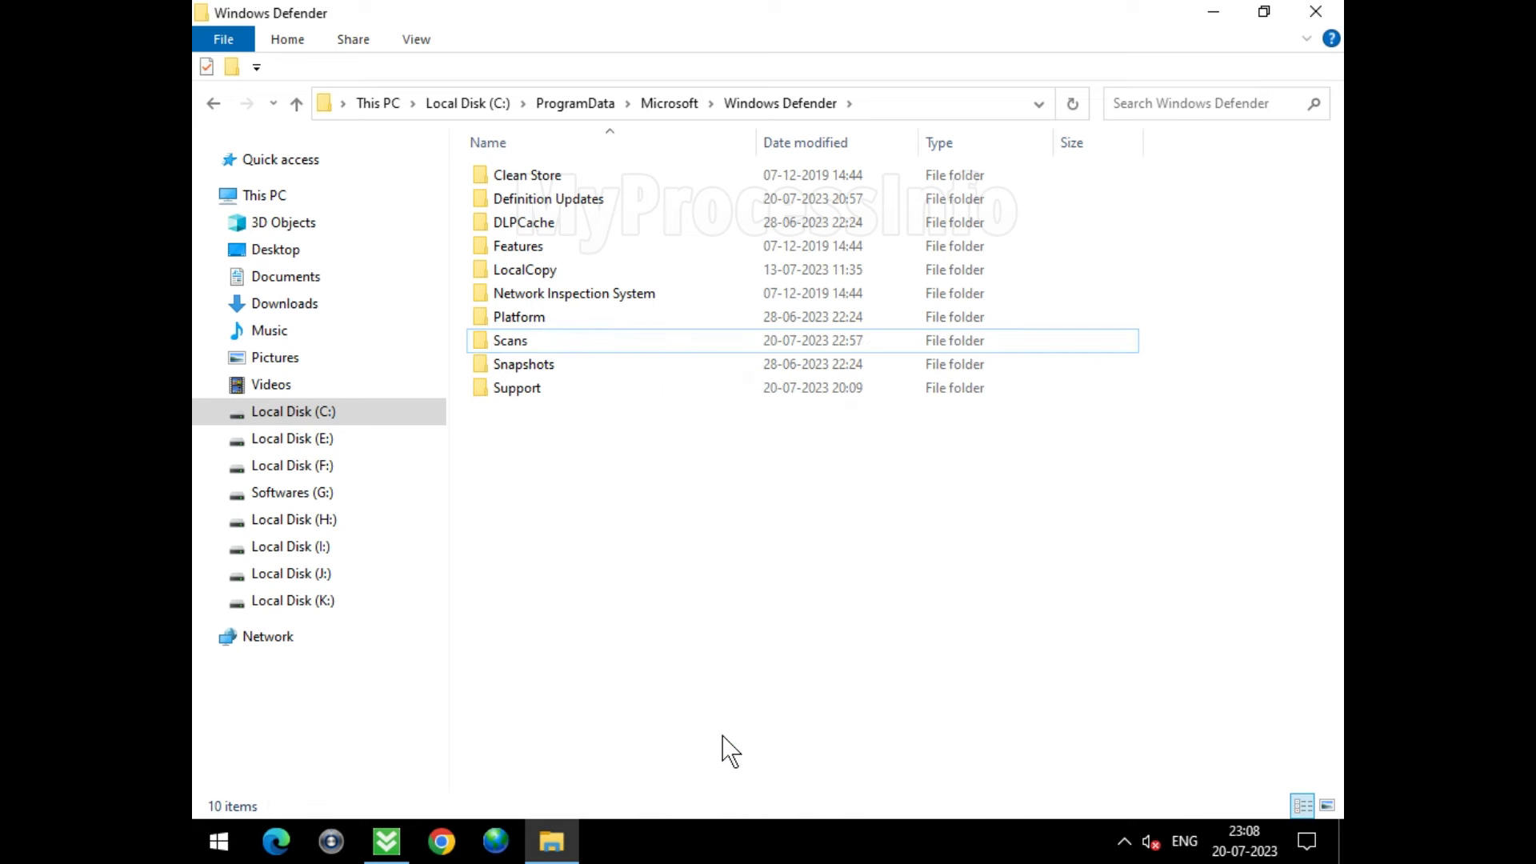
Go into the History folder inside Scans and delete its Results folder.
double_click(581, 342)
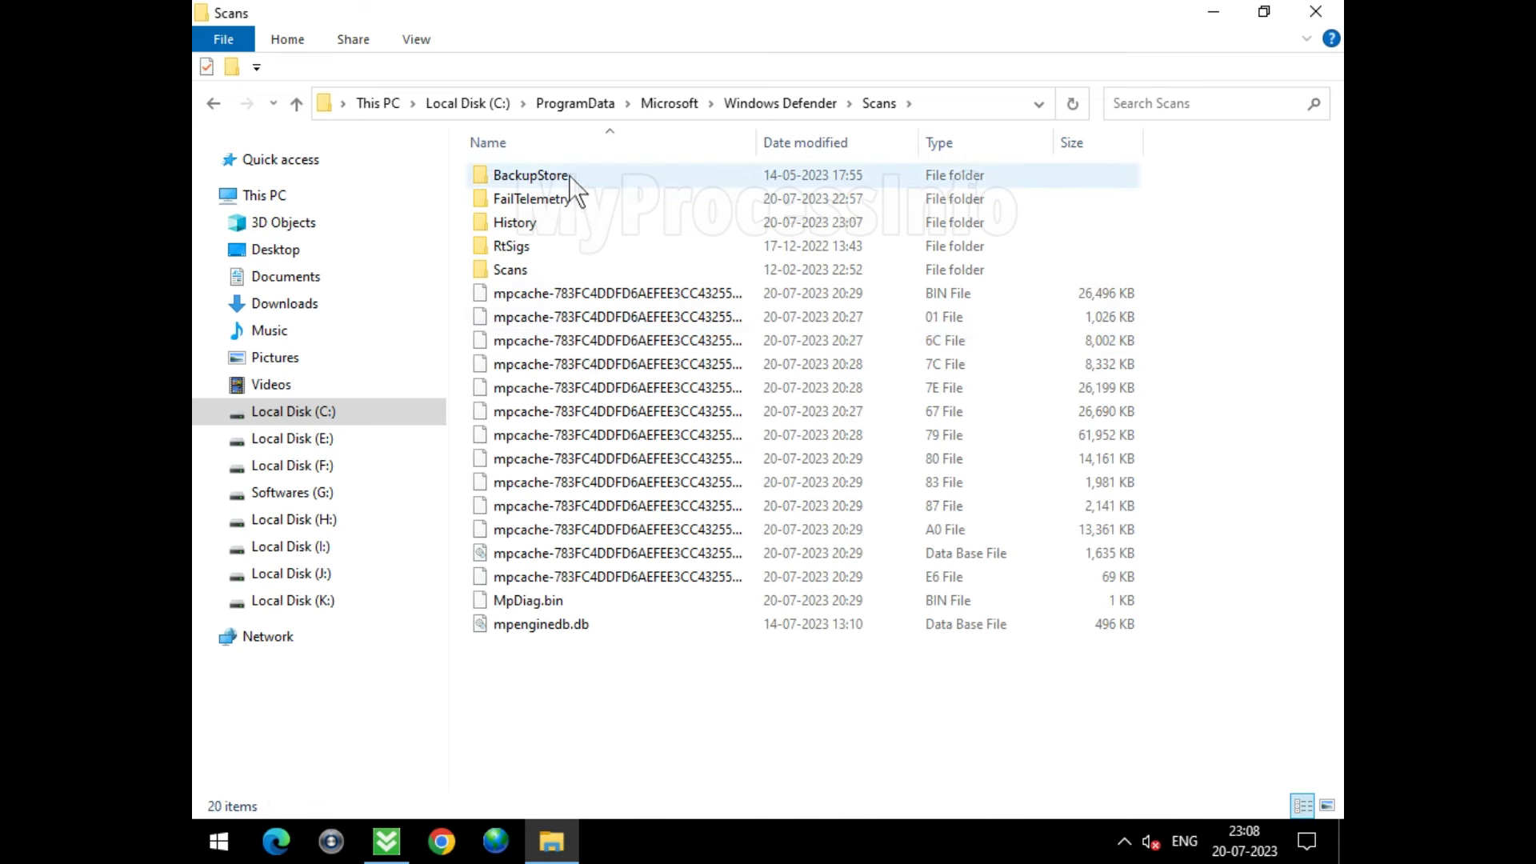
double_click(566, 228)
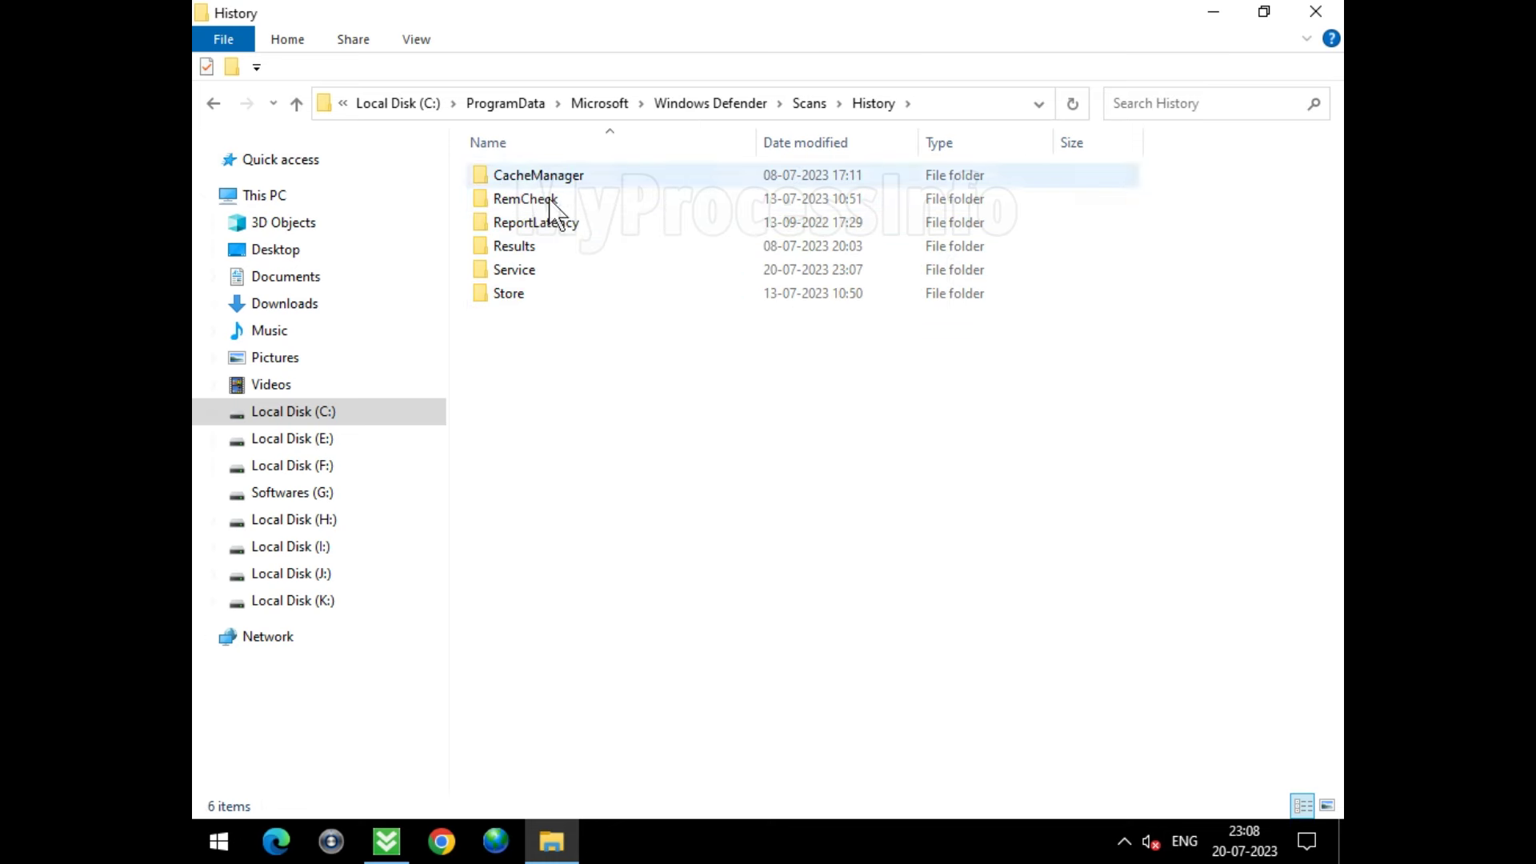
right_click(559, 246)
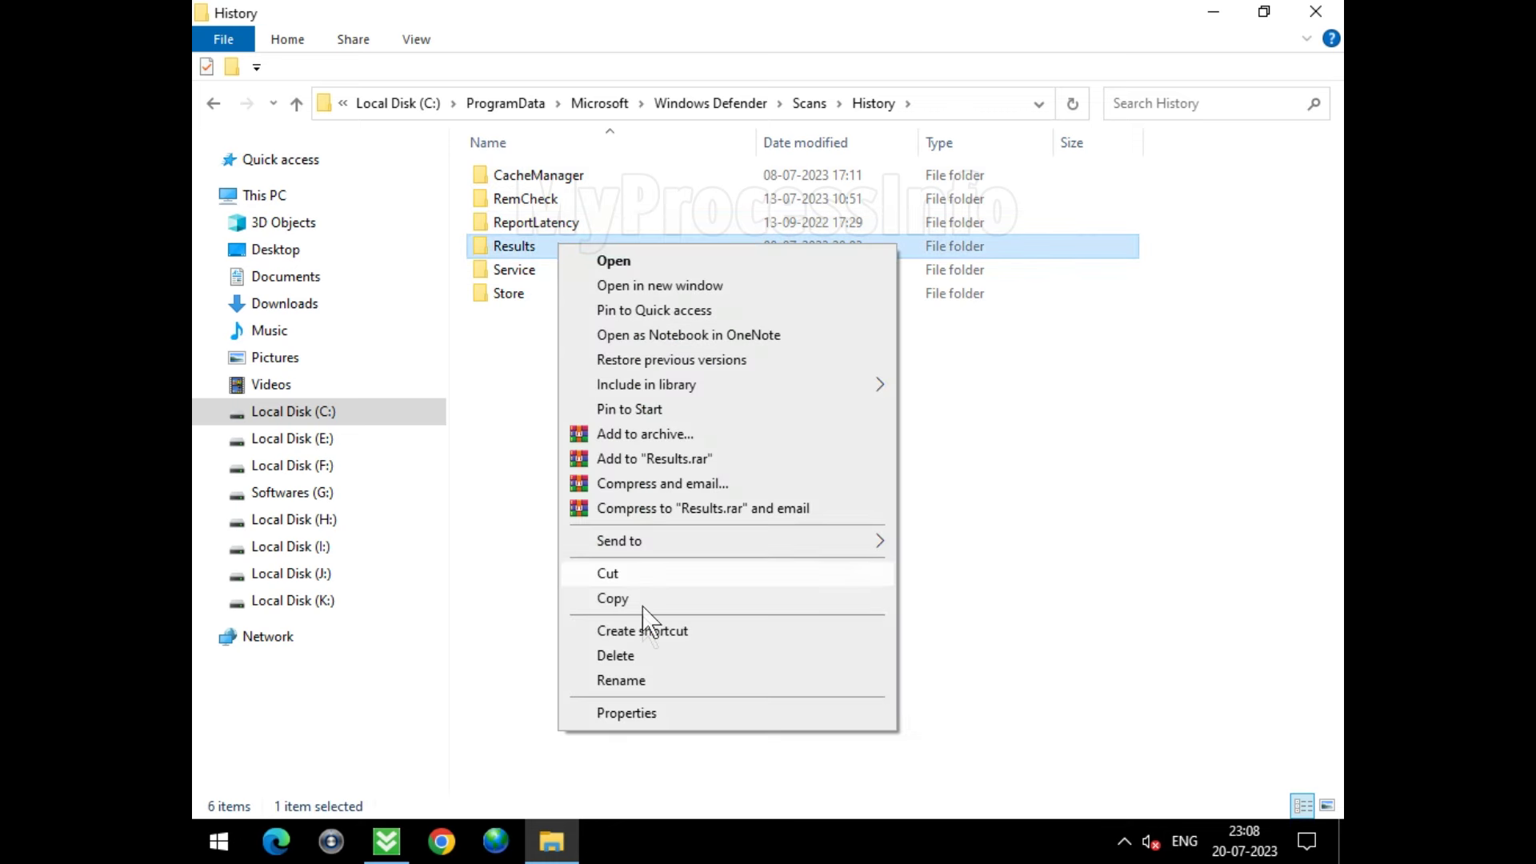
left_click(643, 660)
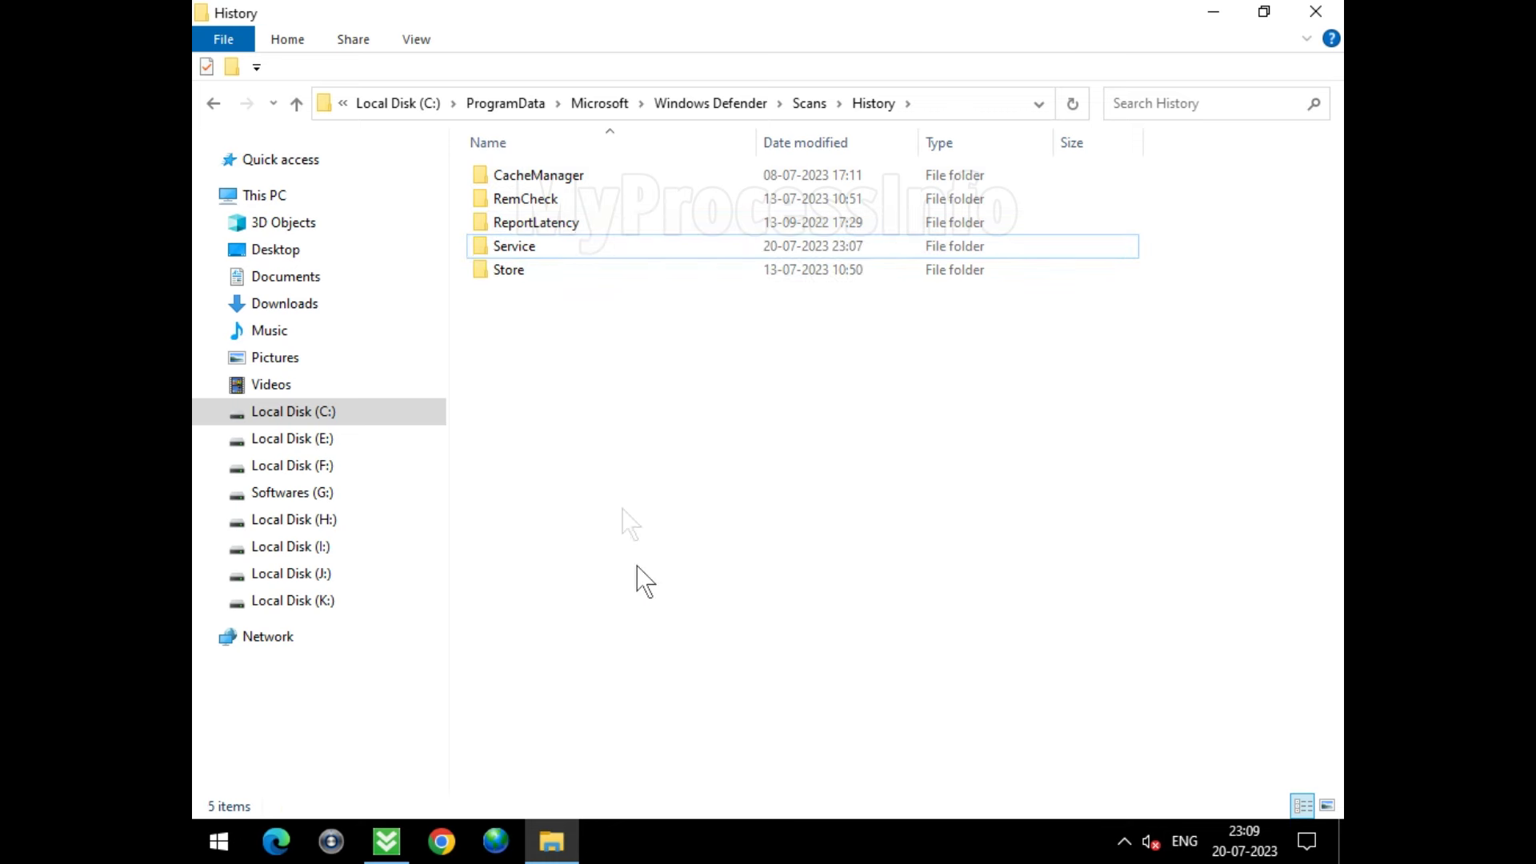
Delete the DetectionHistory folder and the Detections, History and Unknown log files from the Service folder, and close the window.
left_click(561, 247)
double_click(561, 246)
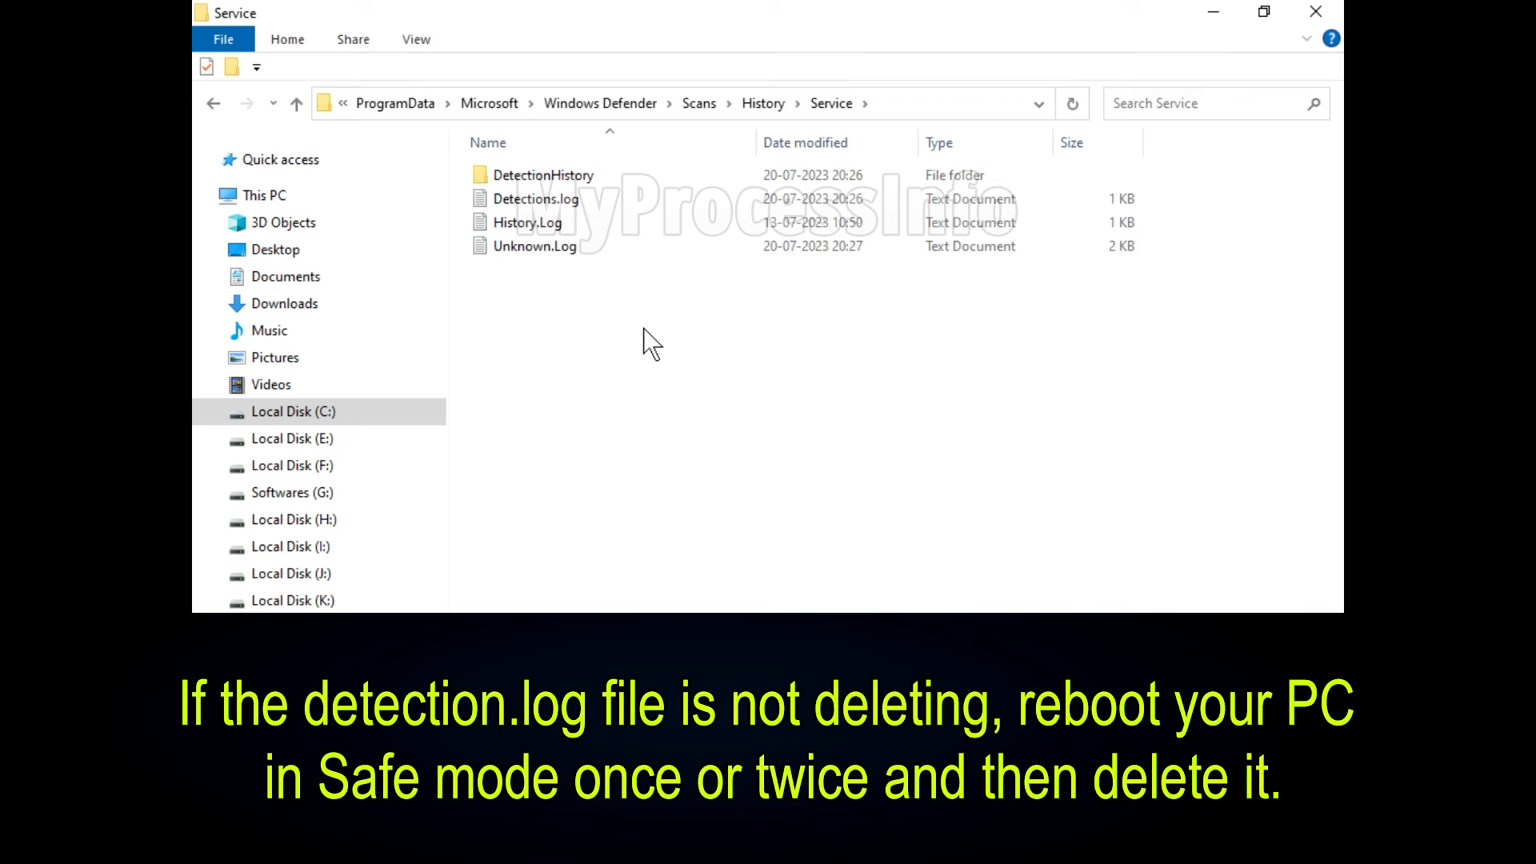
left_click_drag(687, 359, 535, 155)
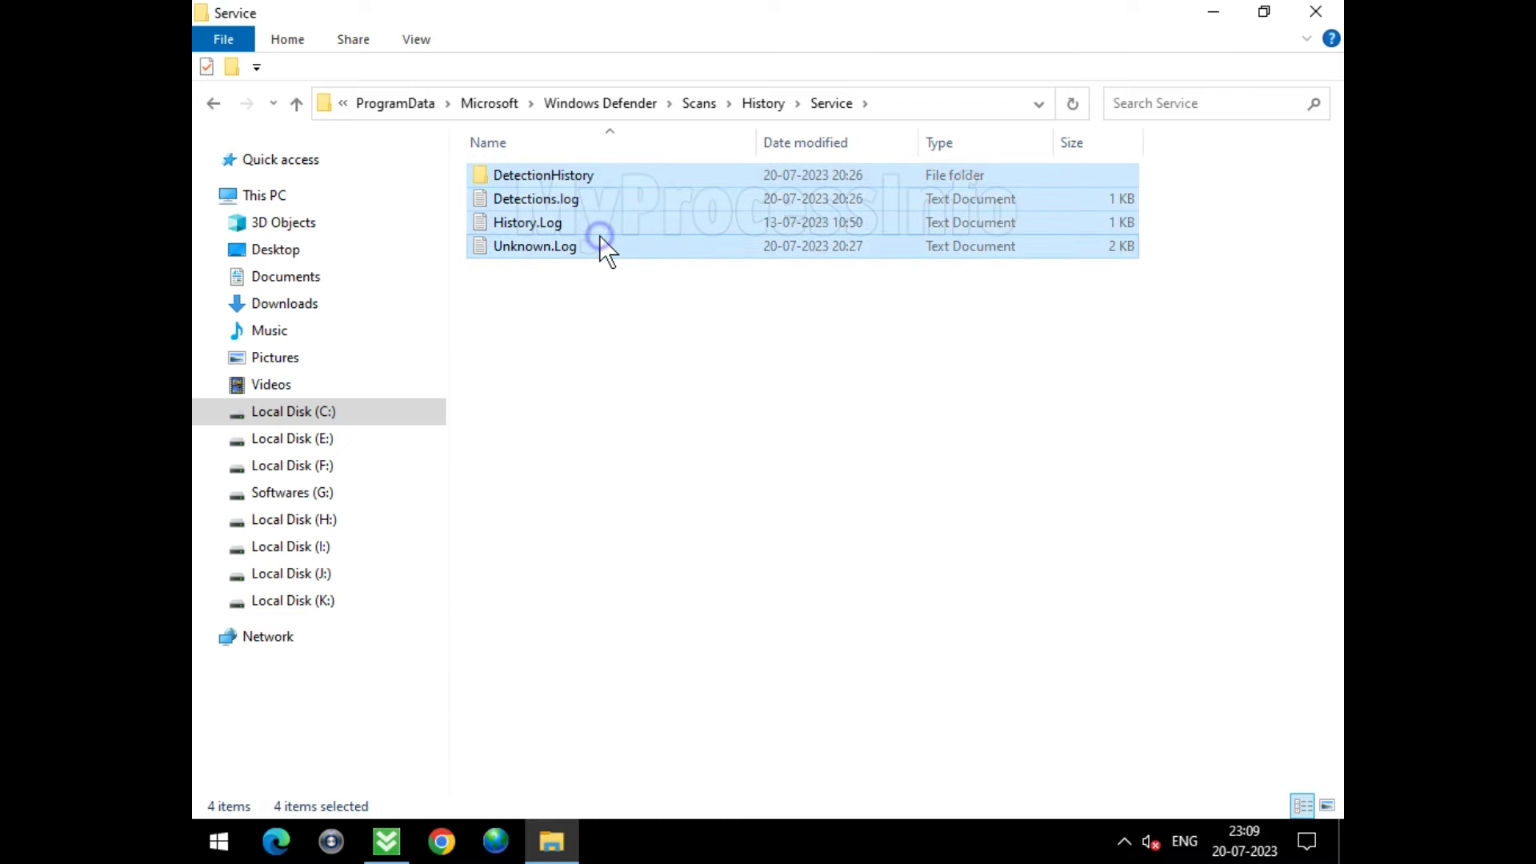
right_click(598, 237)
left_click(672, 524)
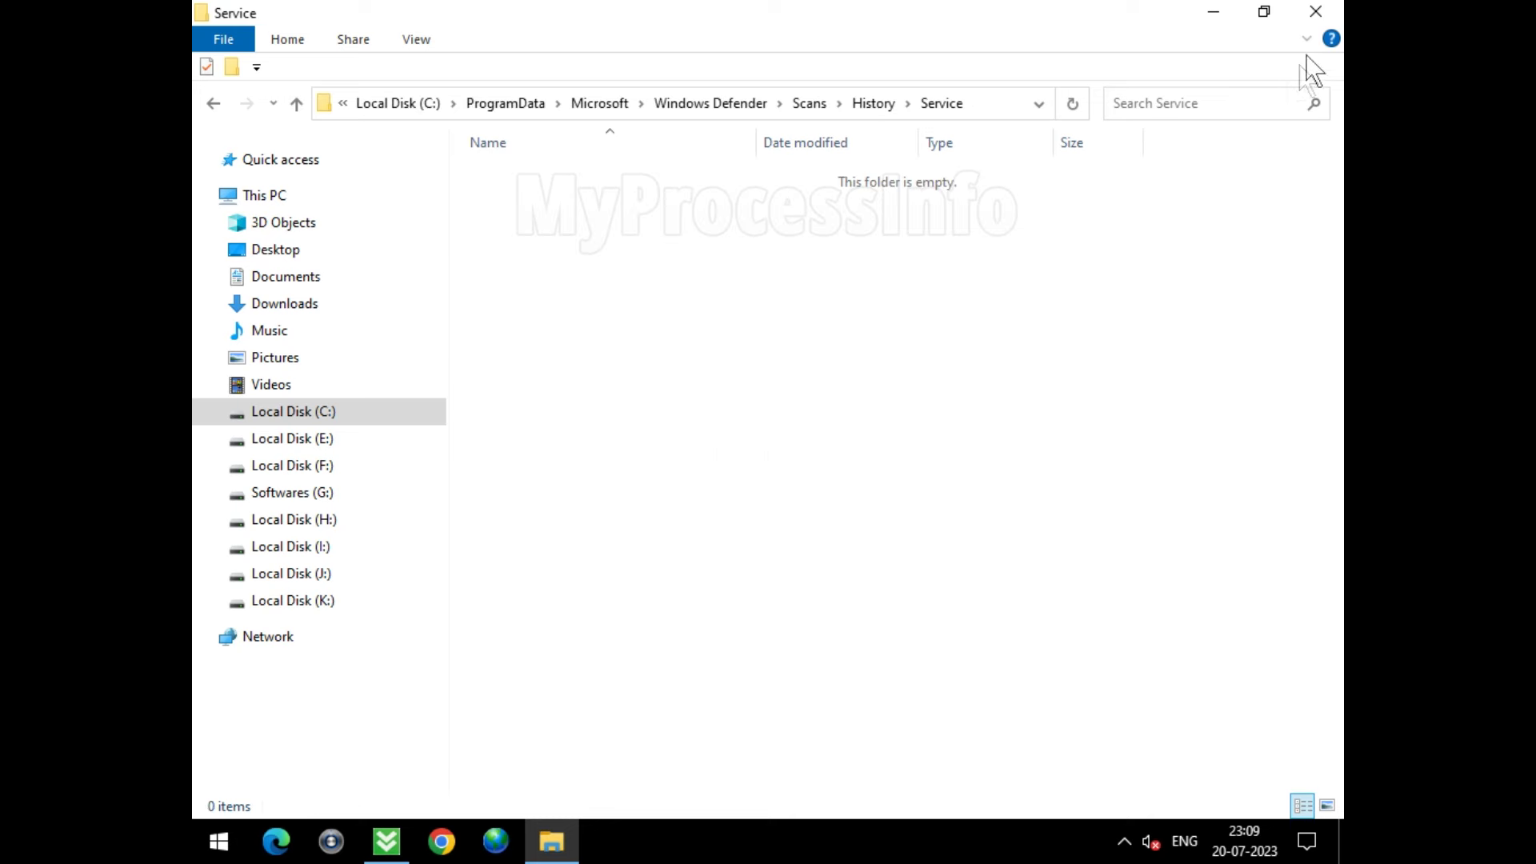
left_click(1320, 15)
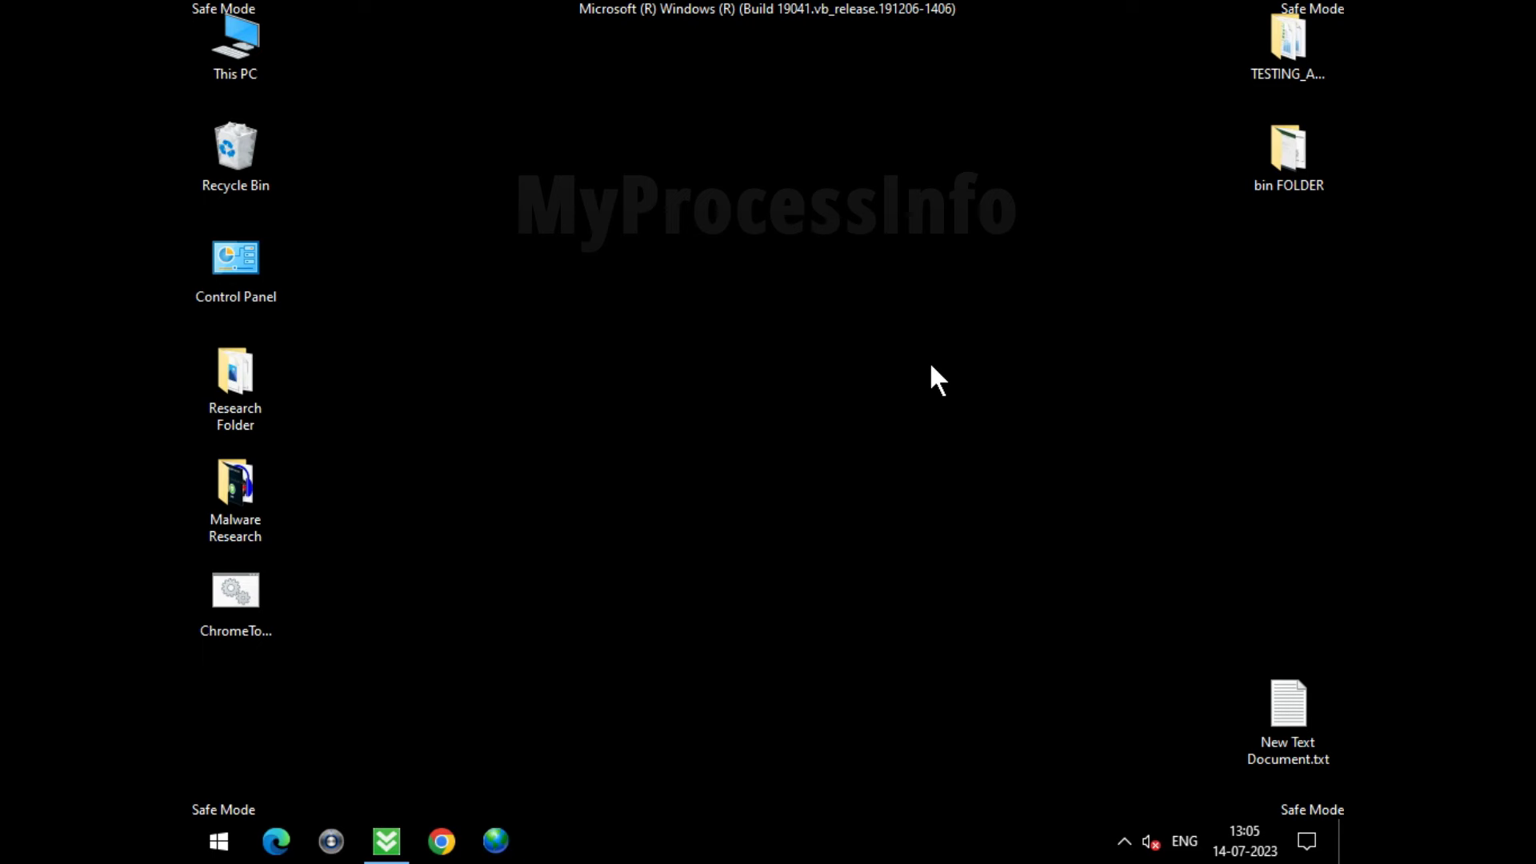
Open System Configuration by running the msconfig command.
key("super+r")
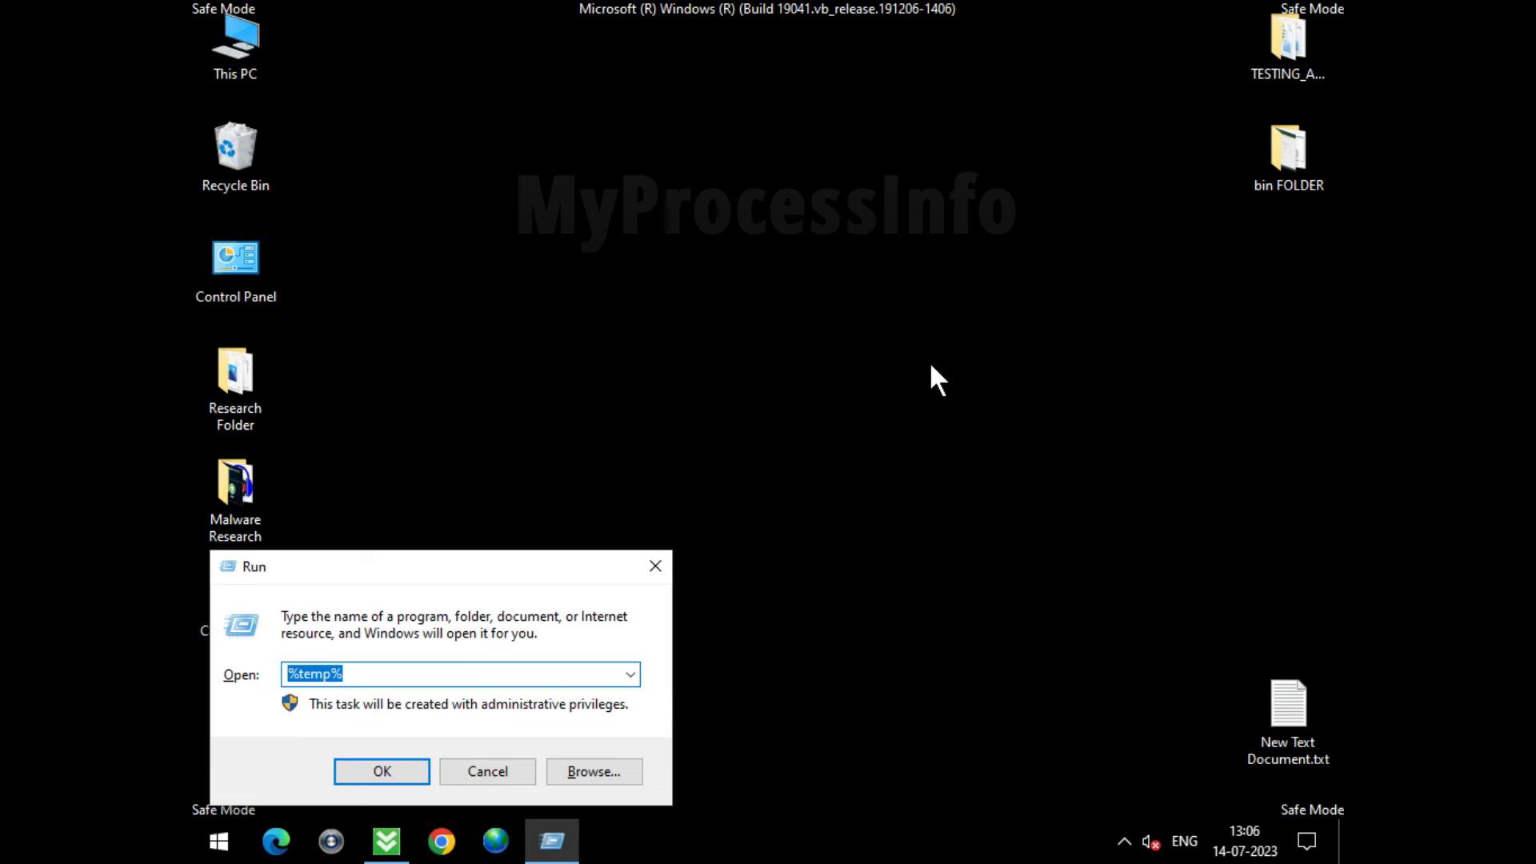
type("MS")
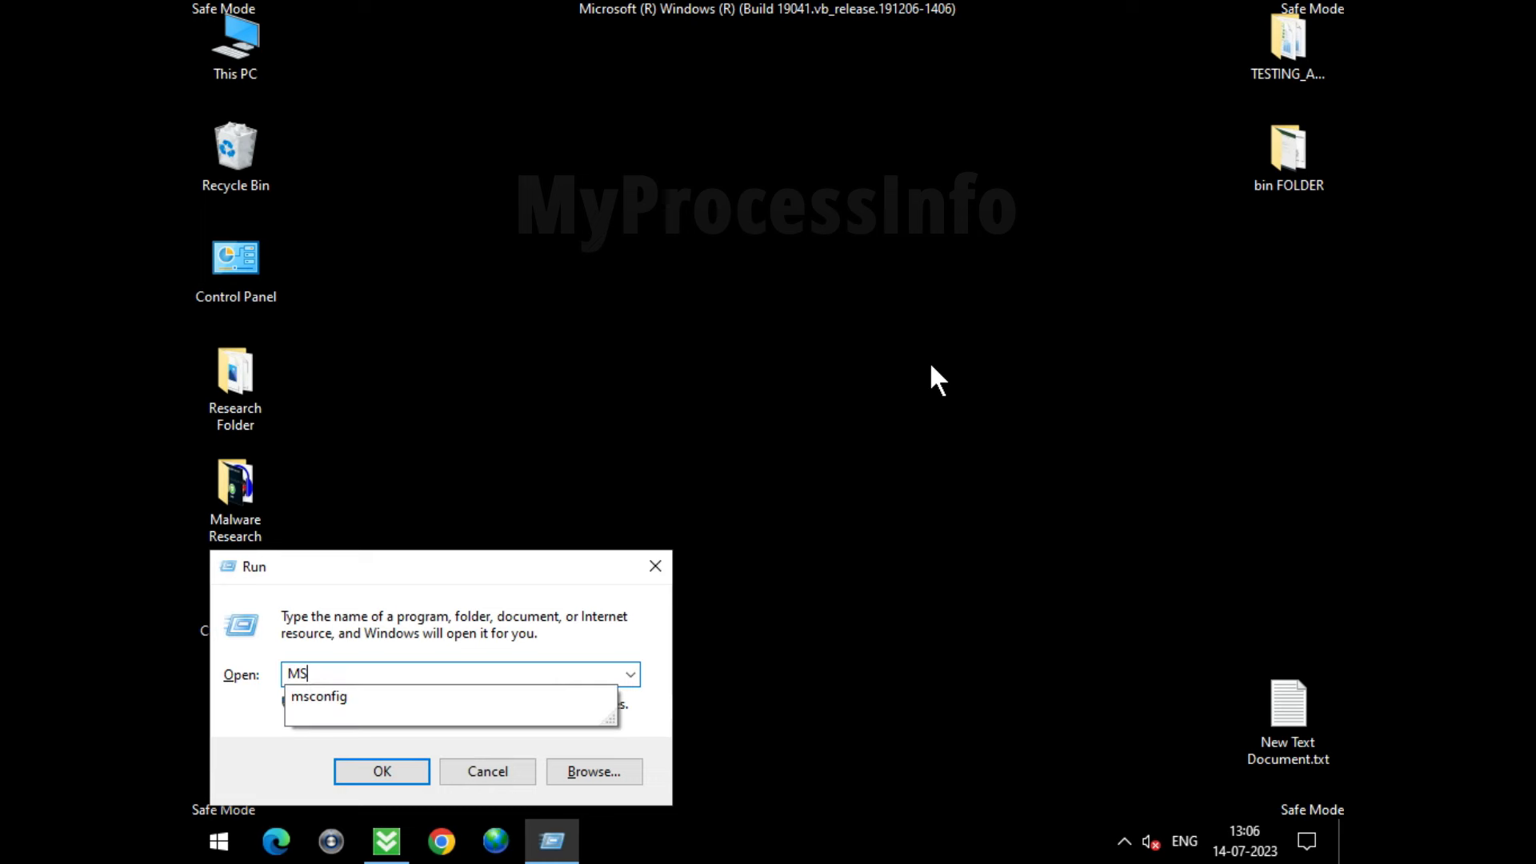
left_click(392, 698)
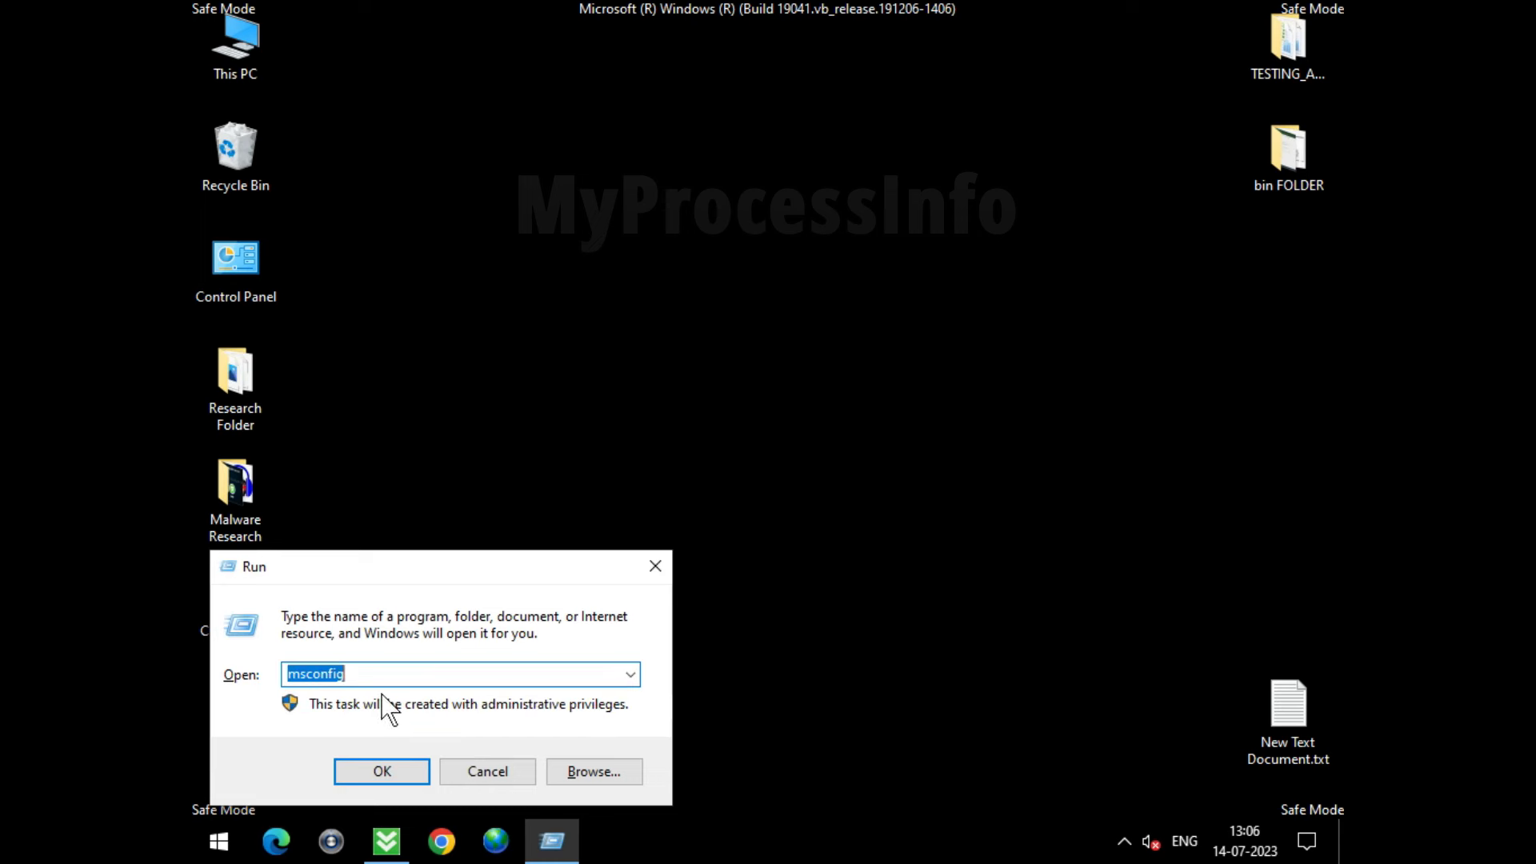
left_click(392, 763)
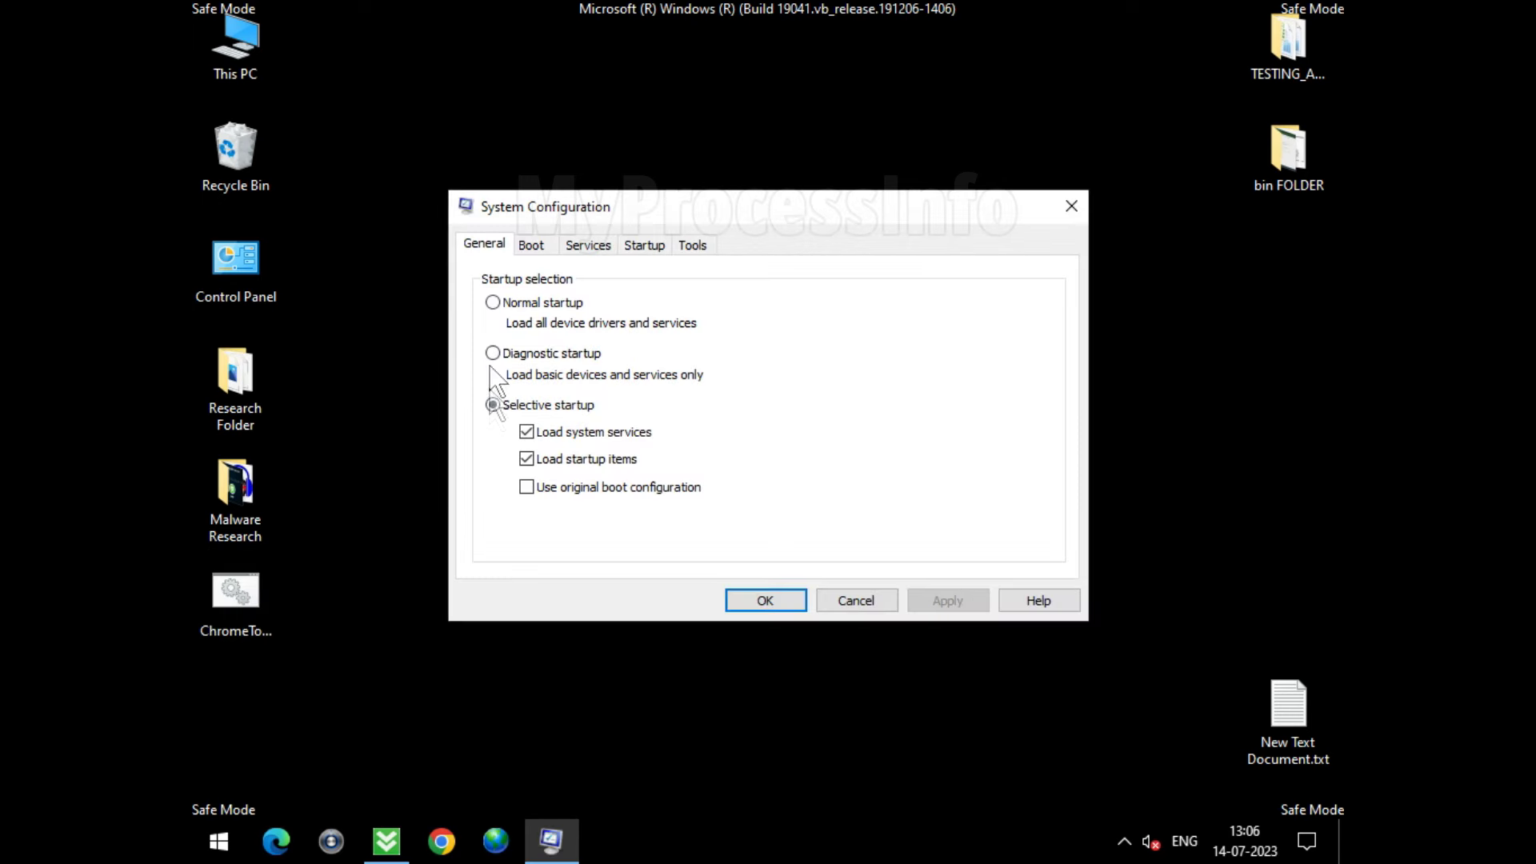
Set the startup selection to Normal startup, apply it and restart the computer.
left_click(496, 305)
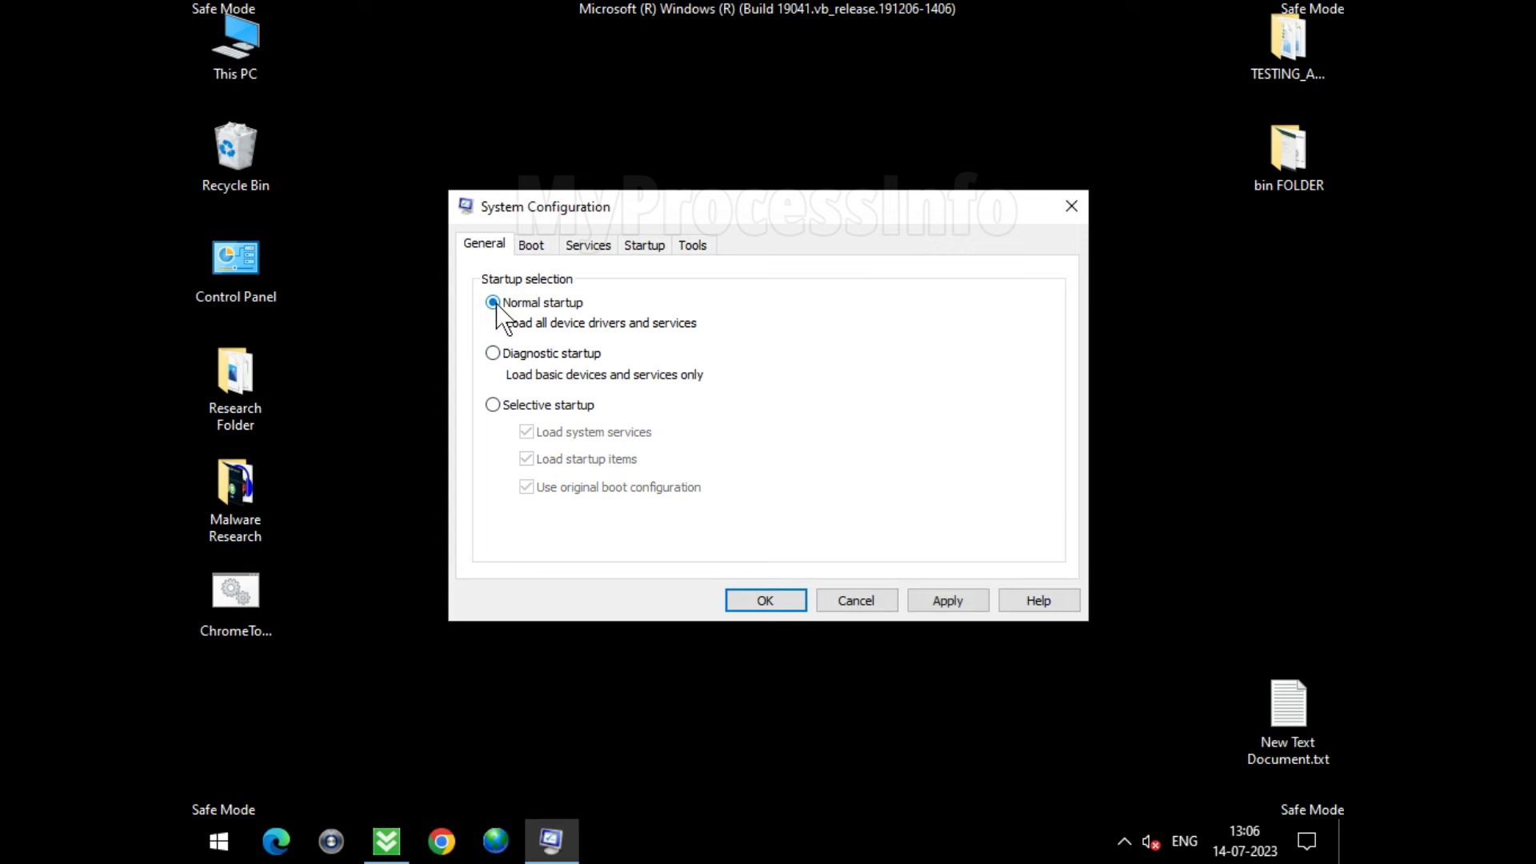
left_click(969, 599)
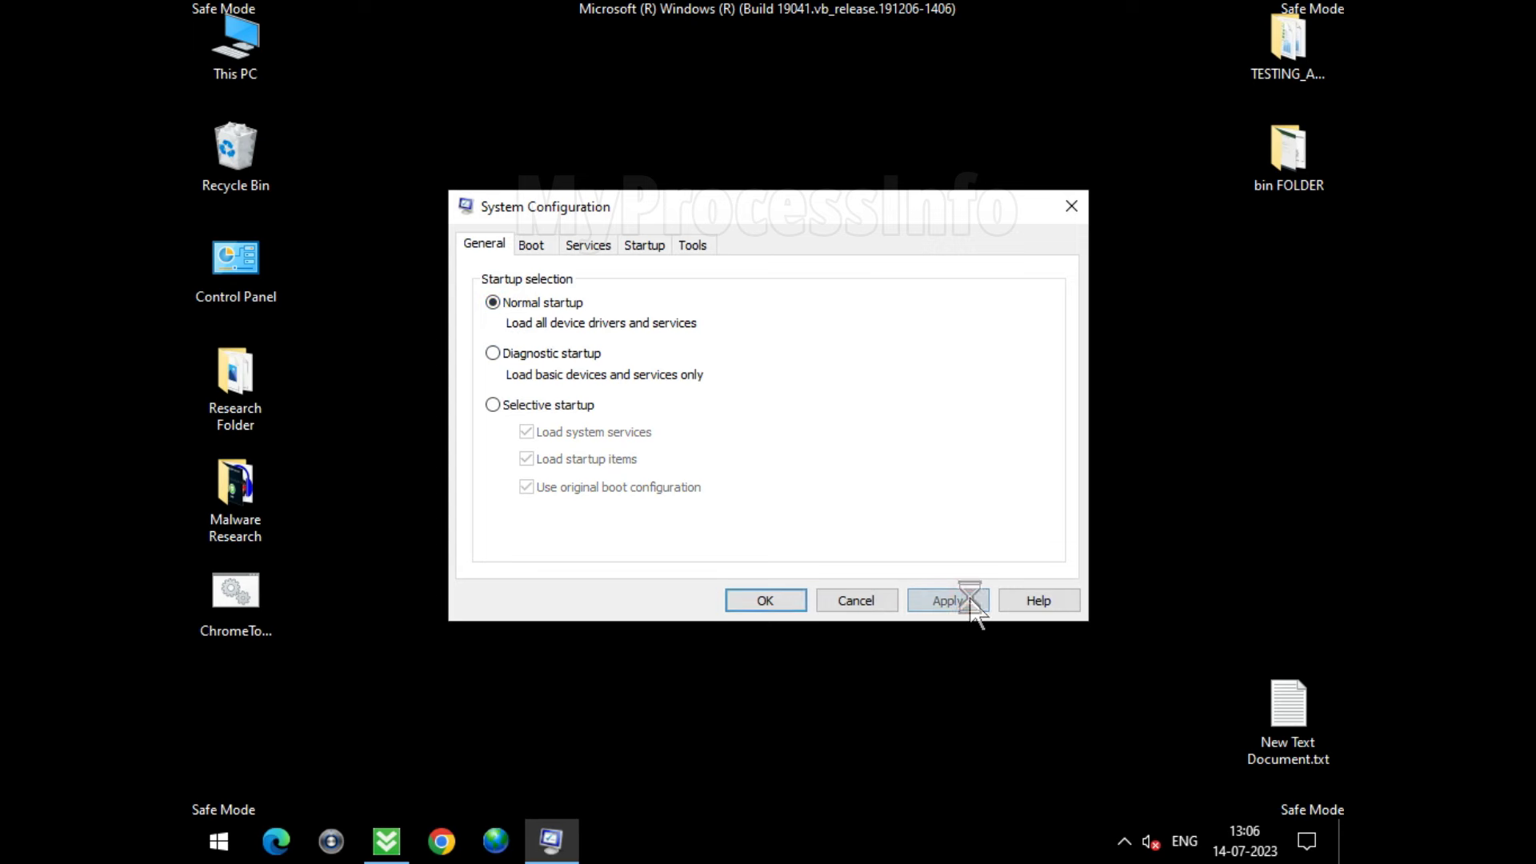
left_click(765, 600)
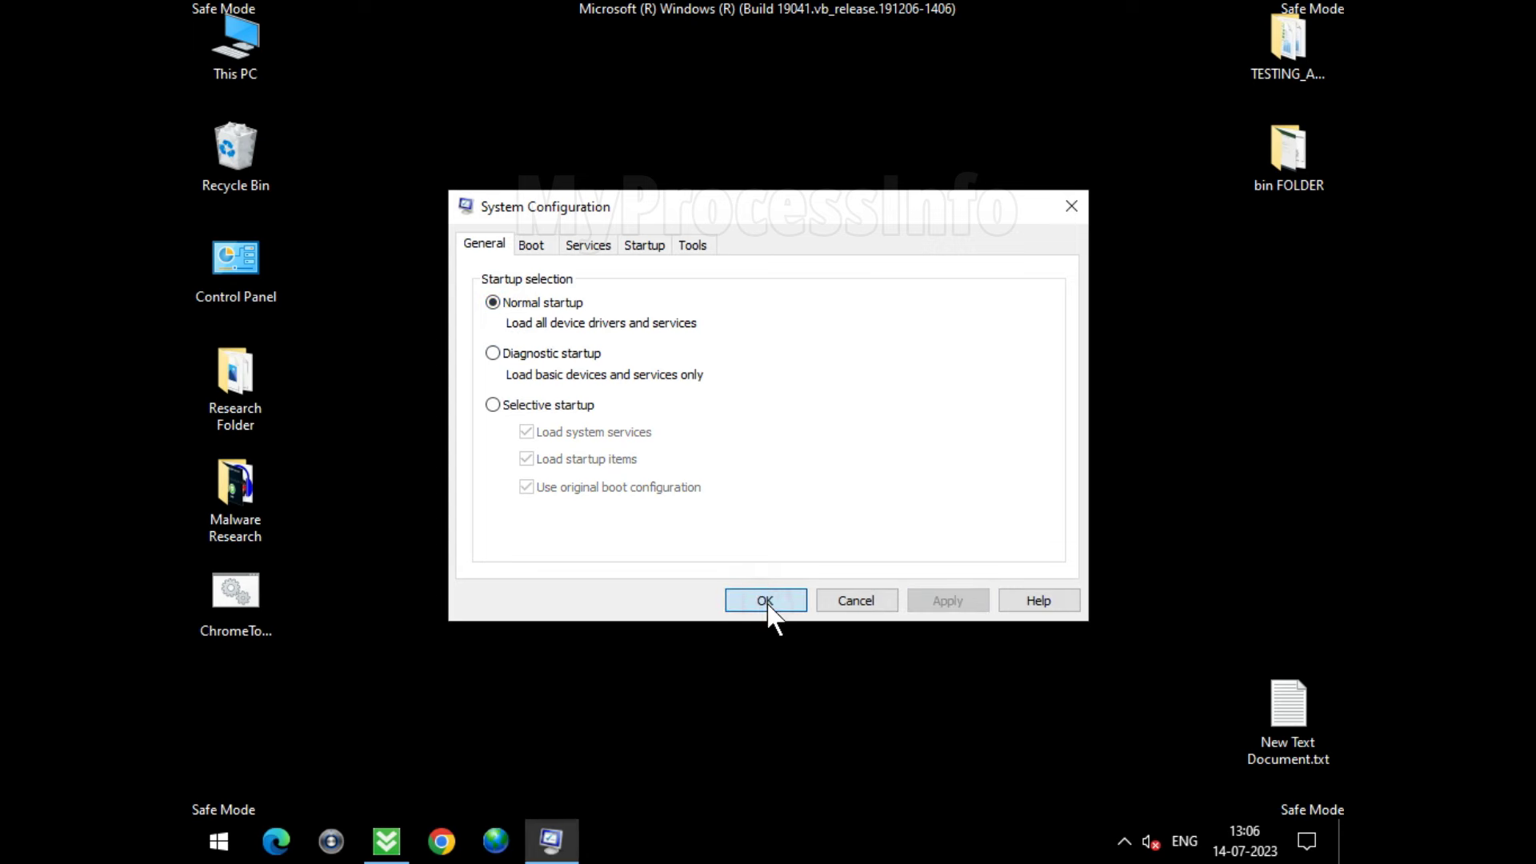
left_click(700, 474)
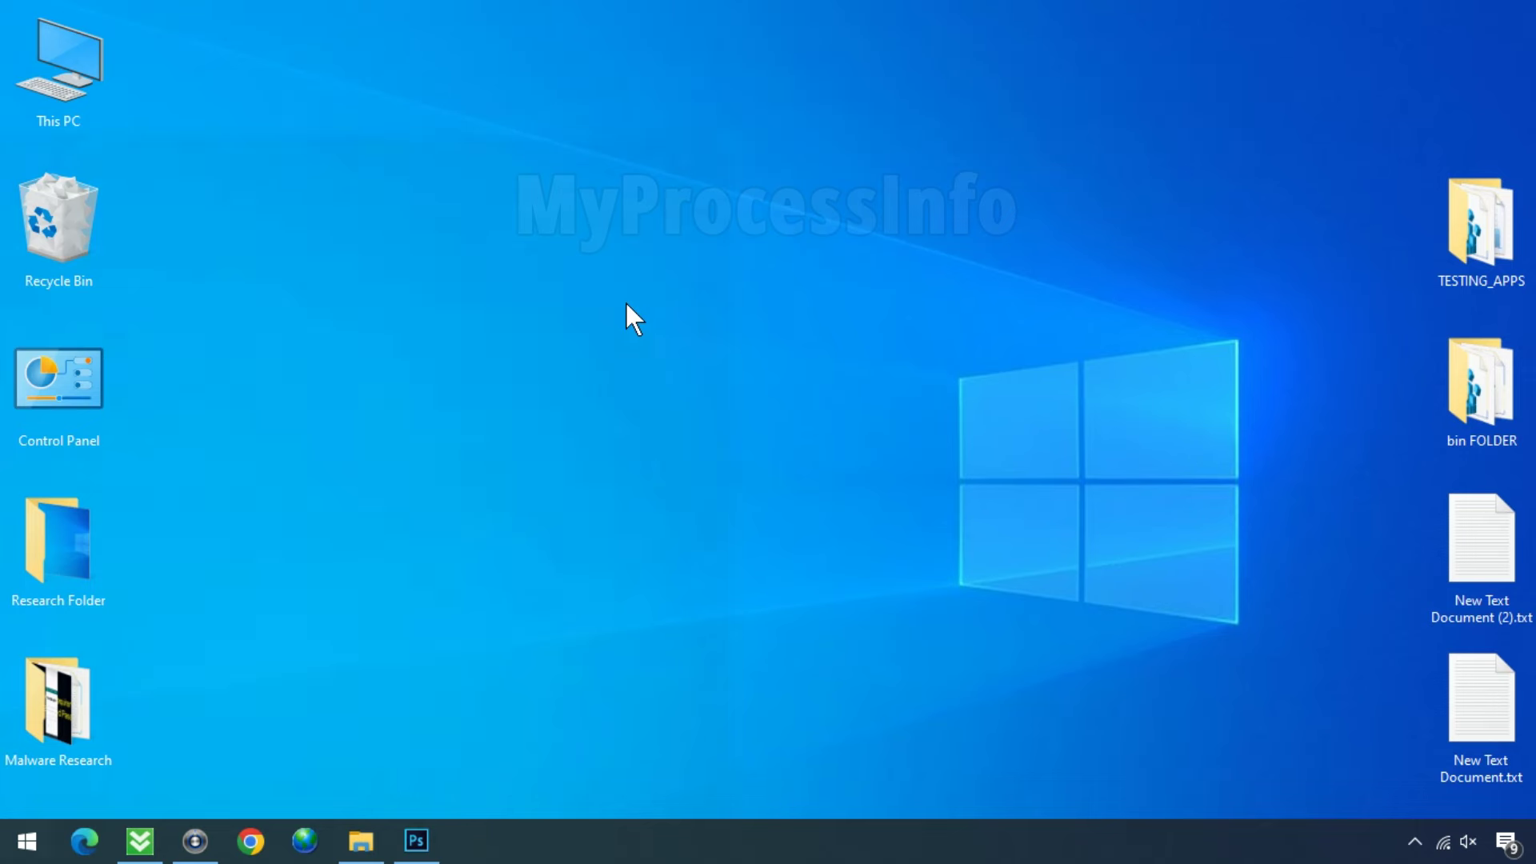
Search for cmd and open Command Prompt as administrator, approving the elevation request.
key("super")
type("cmd")
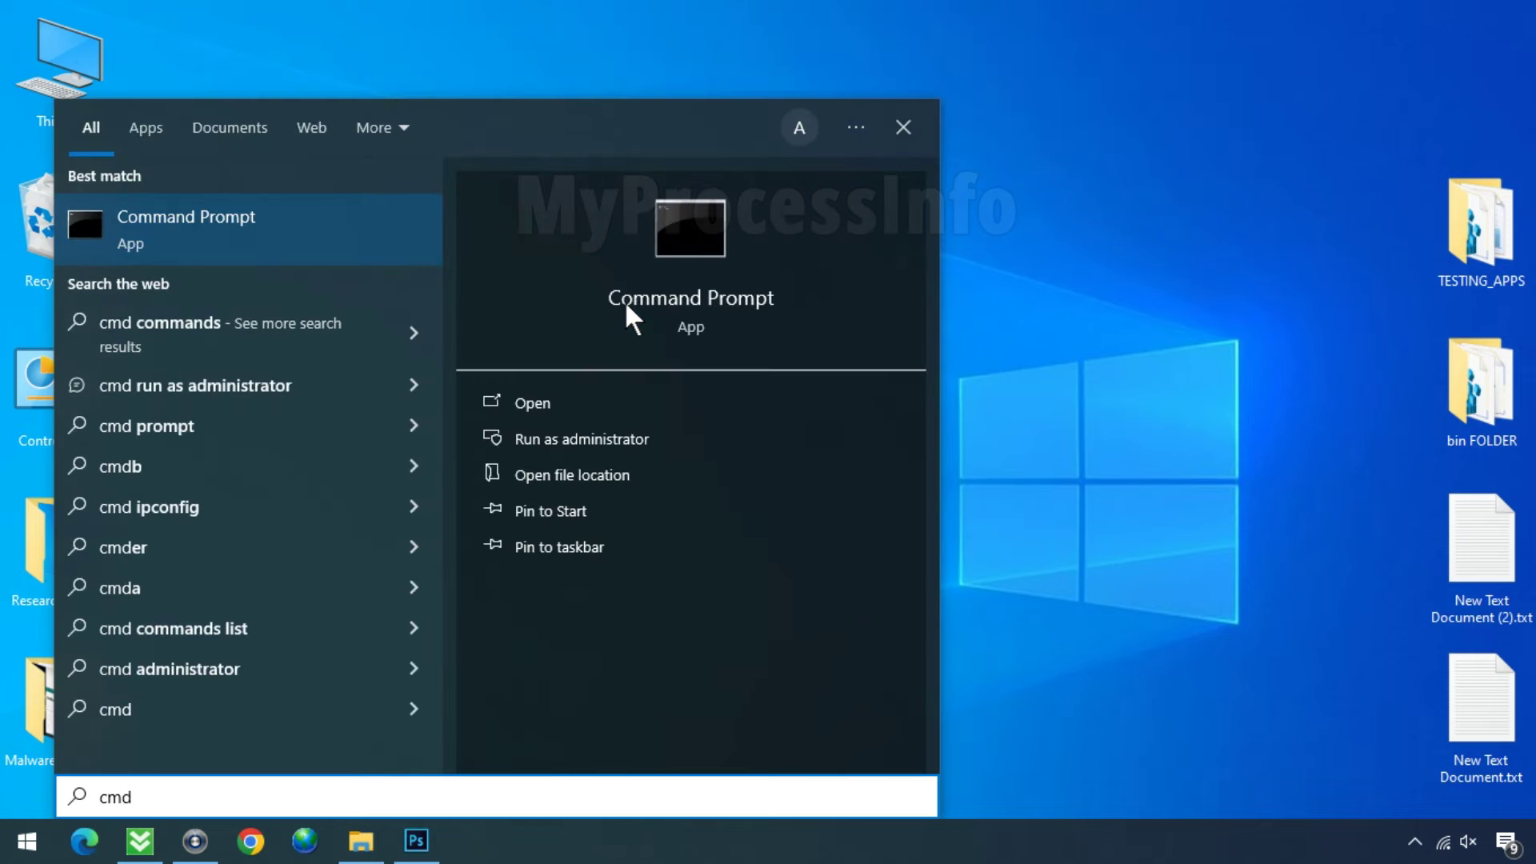
left_click(686, 442)
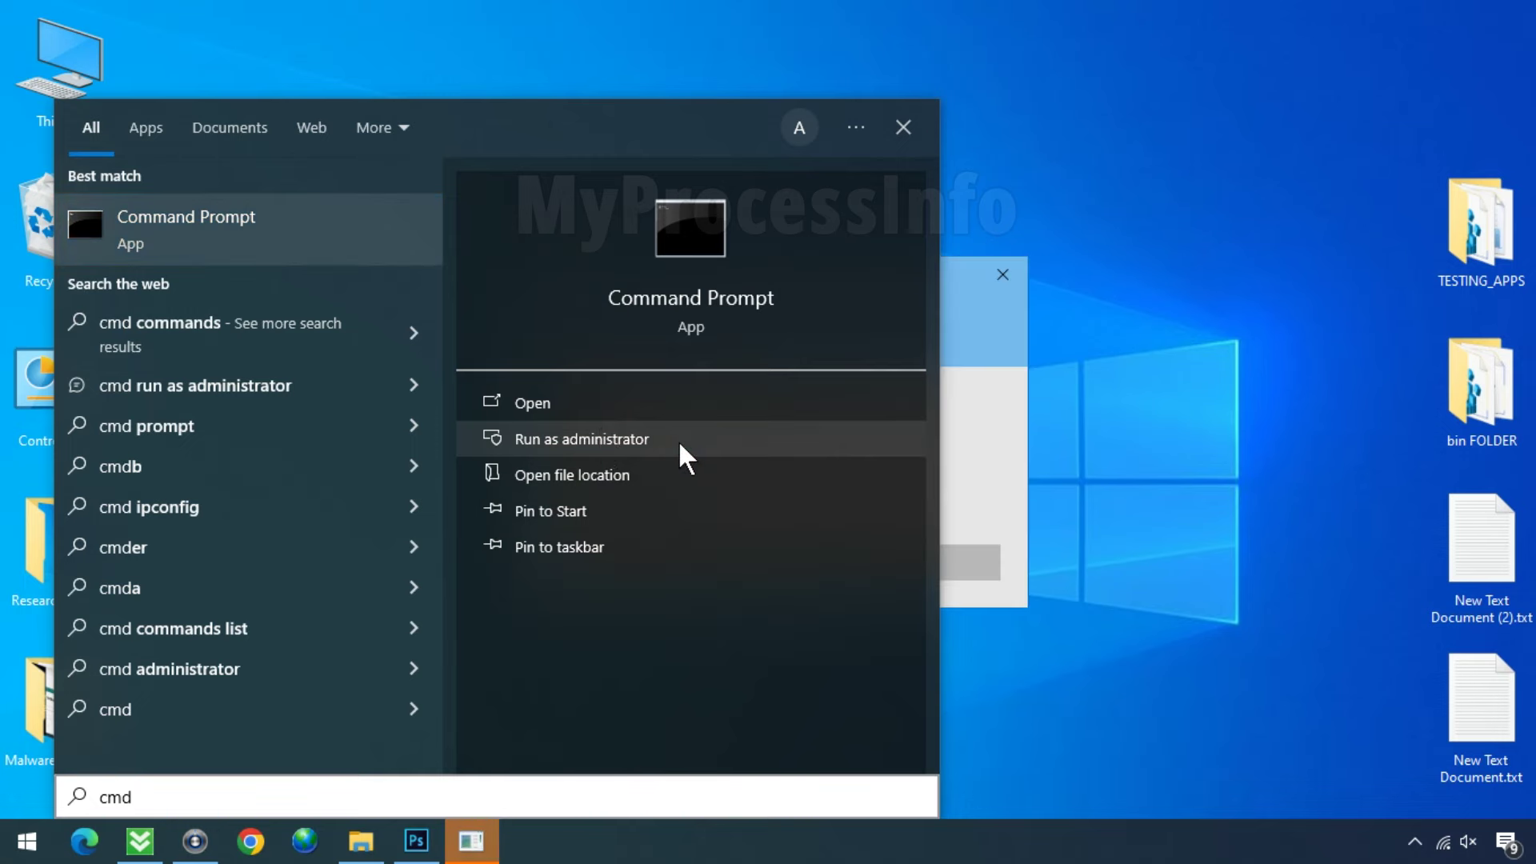
left_click(900, 129)
left_click(696, 564)
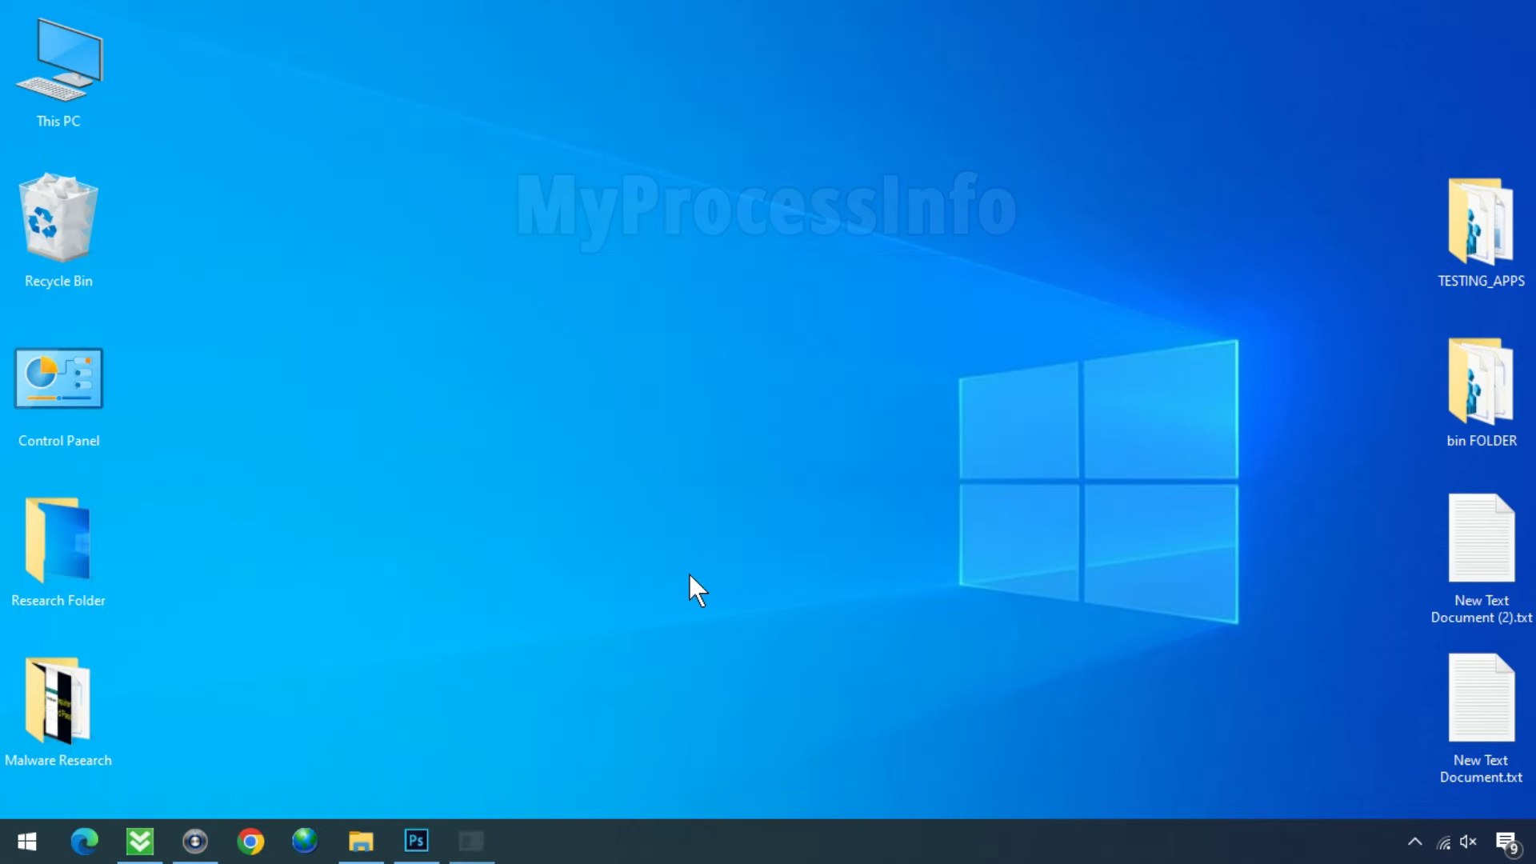
Flush the DNS resolver cache by running ipconfig /flushdns.
type("ipcon")
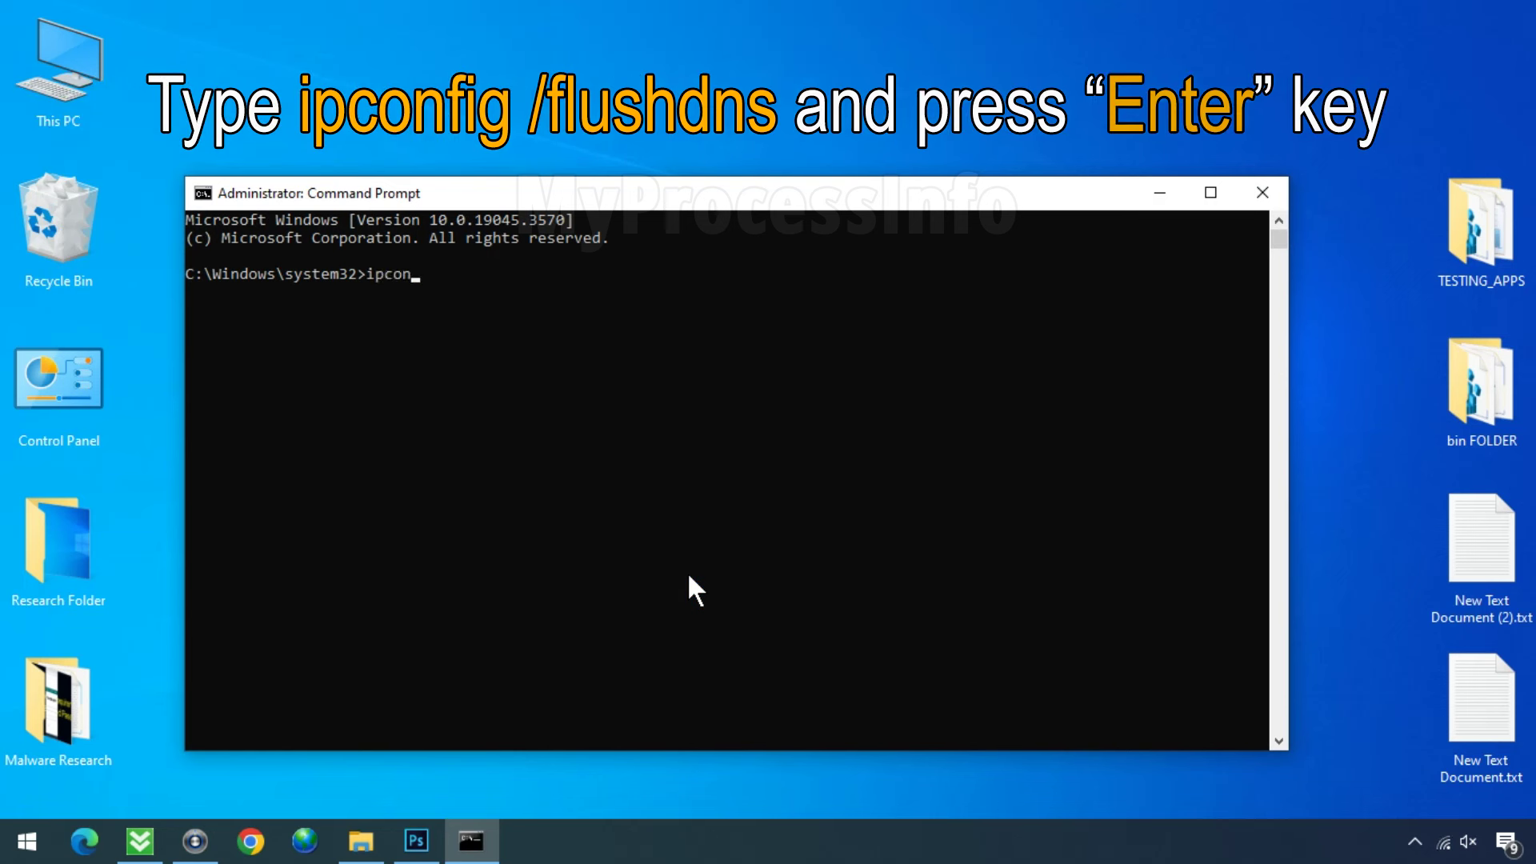
type("fig /flushdns")
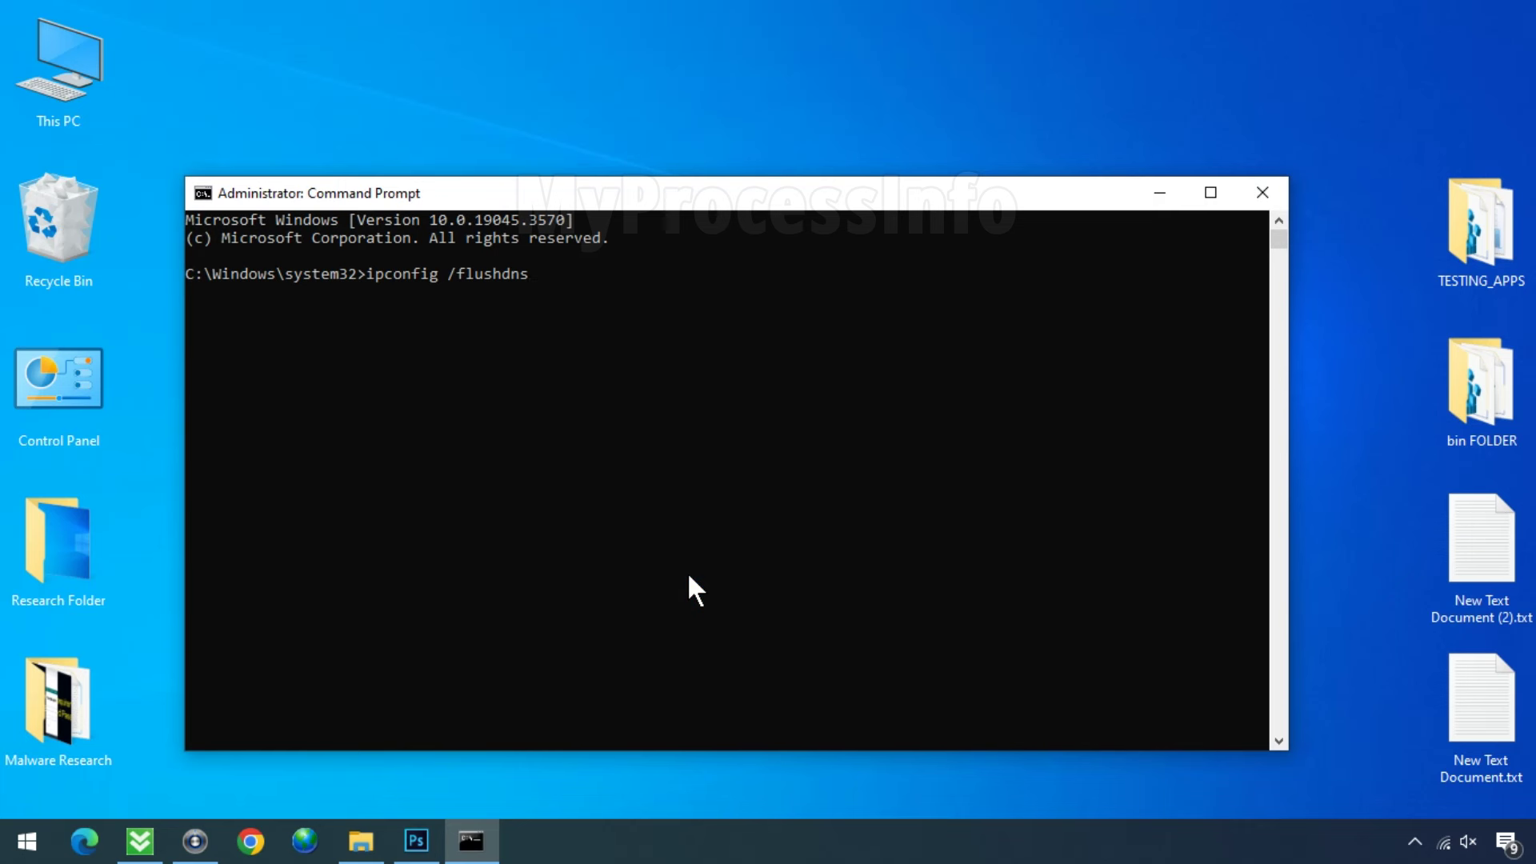
key("Return")
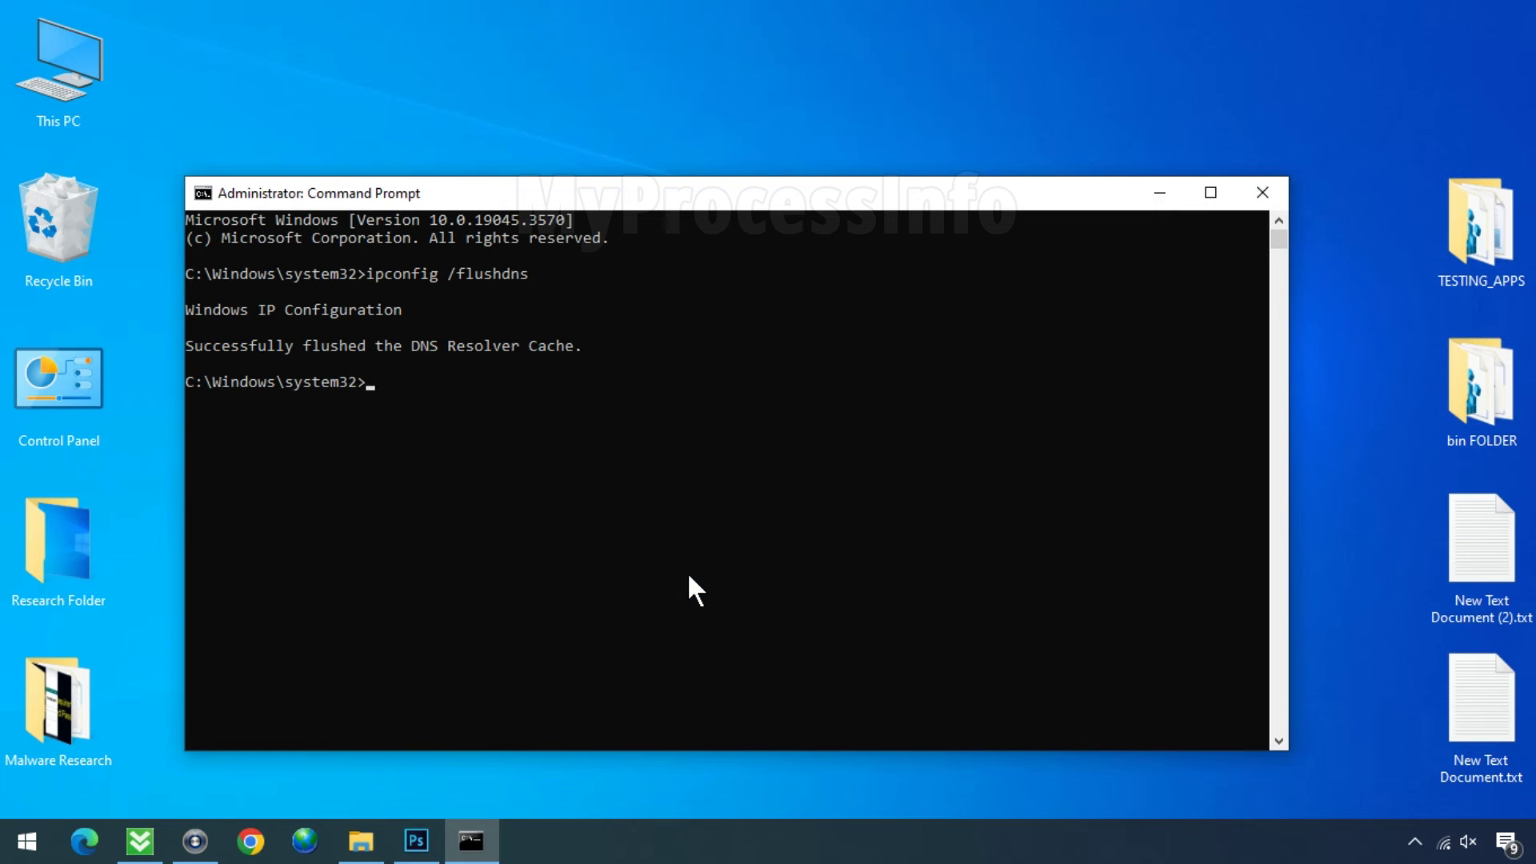